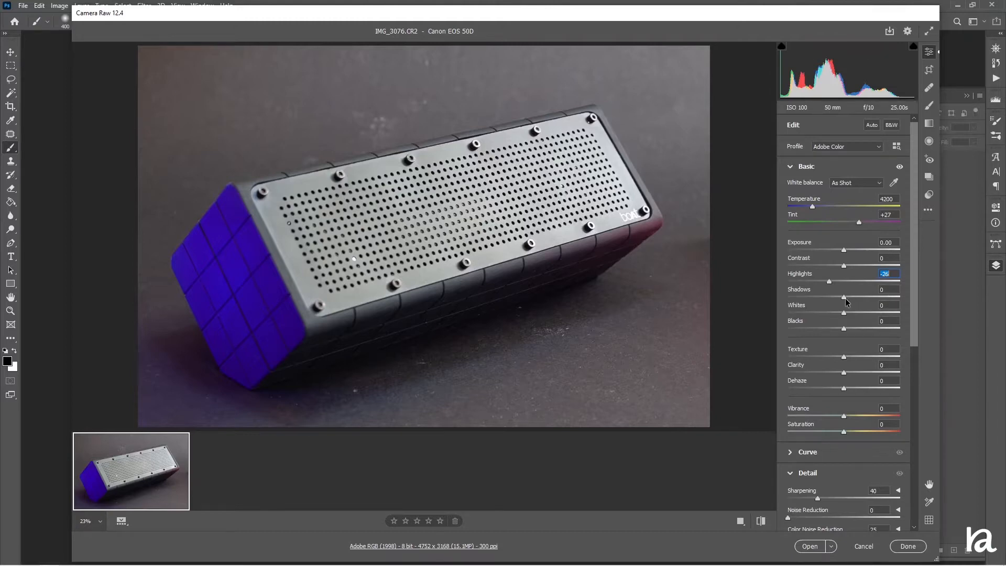
Raise the raw photo's Shadows to +64 and open the image for editing
drag(845, 302, 881, 310)
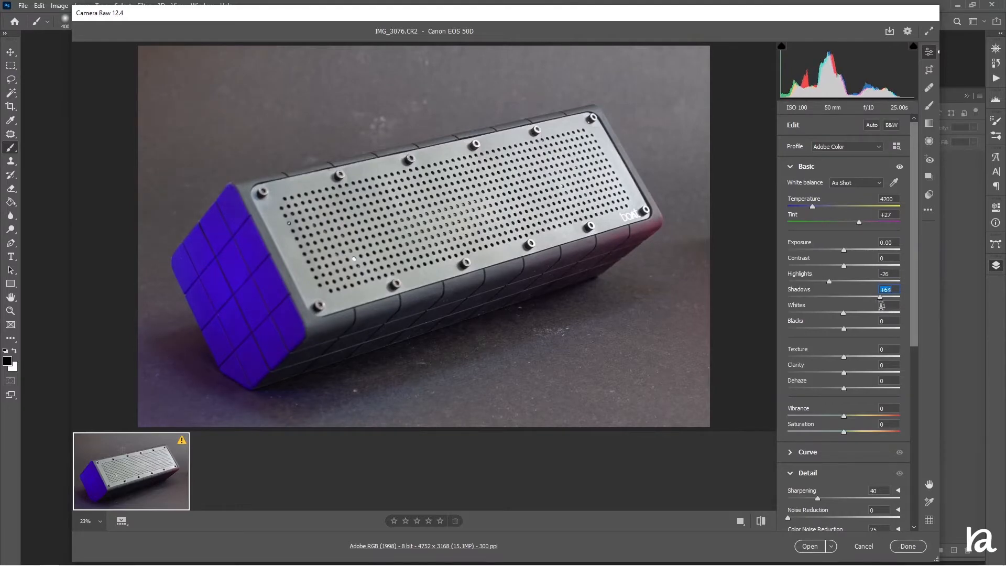
click(810, 547)
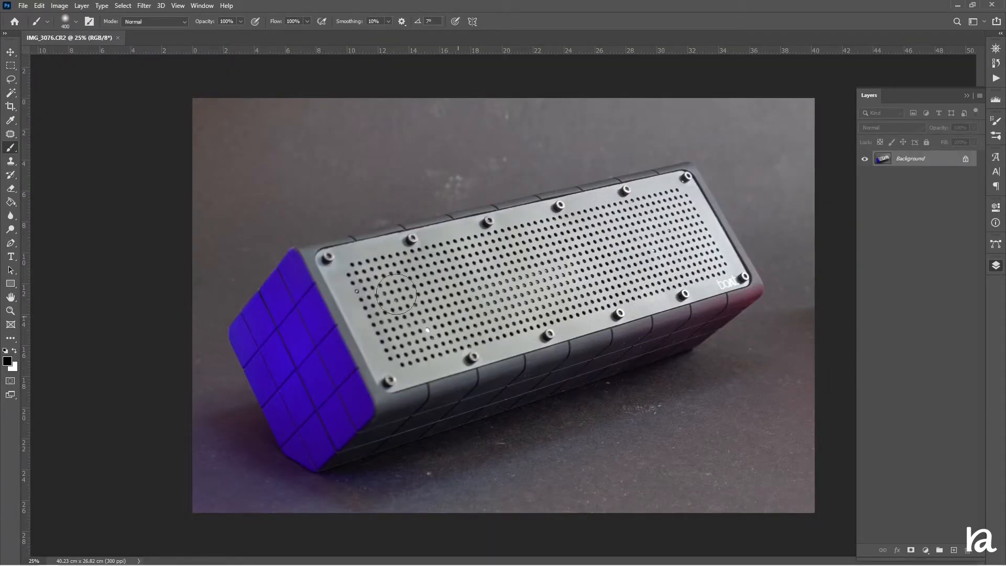
With the Pen tool in Path mode, begin a path tracing the speaker's blue end from its left corner down to the lower corner
click(17, 243)
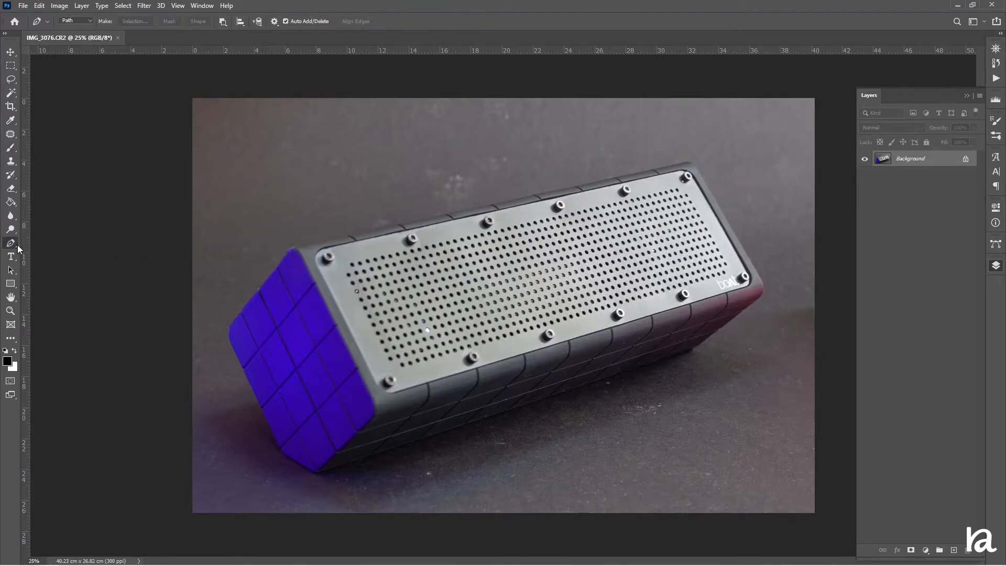
click(79, 21)
click(72, 38)
key(ctrl+plus)
key(ctrl+plus)
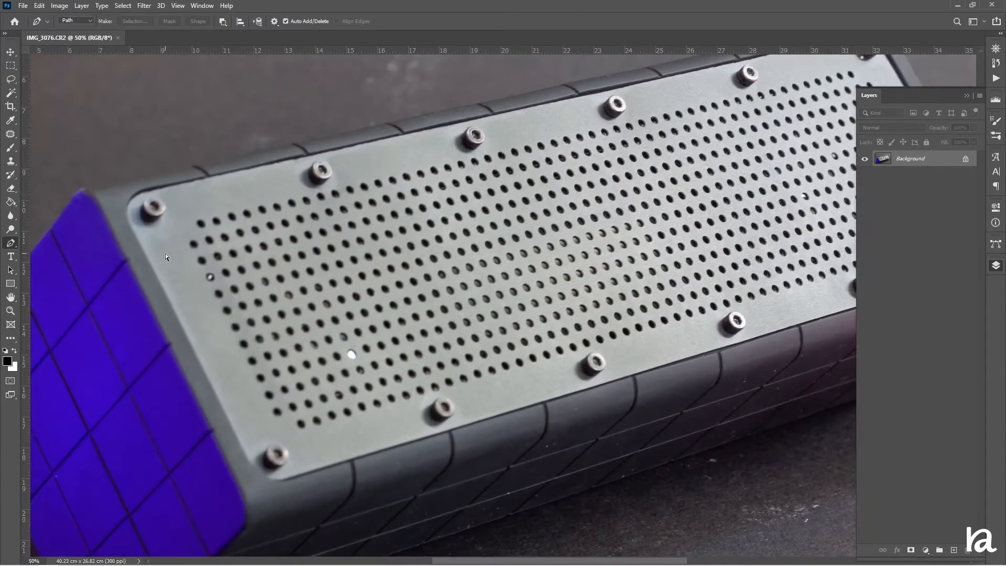
key(ctrl+plus)
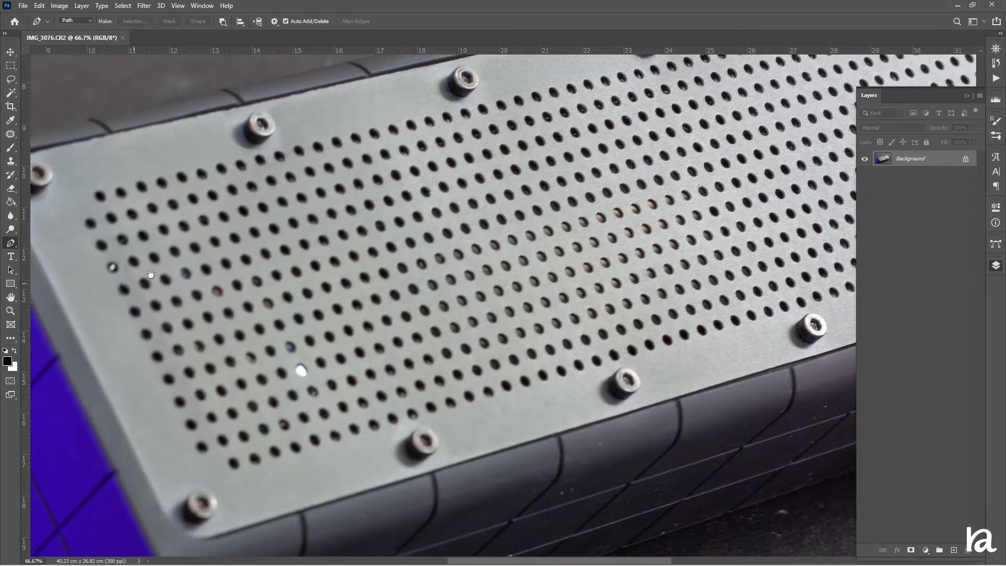
drag(216, 238, 590, 67)
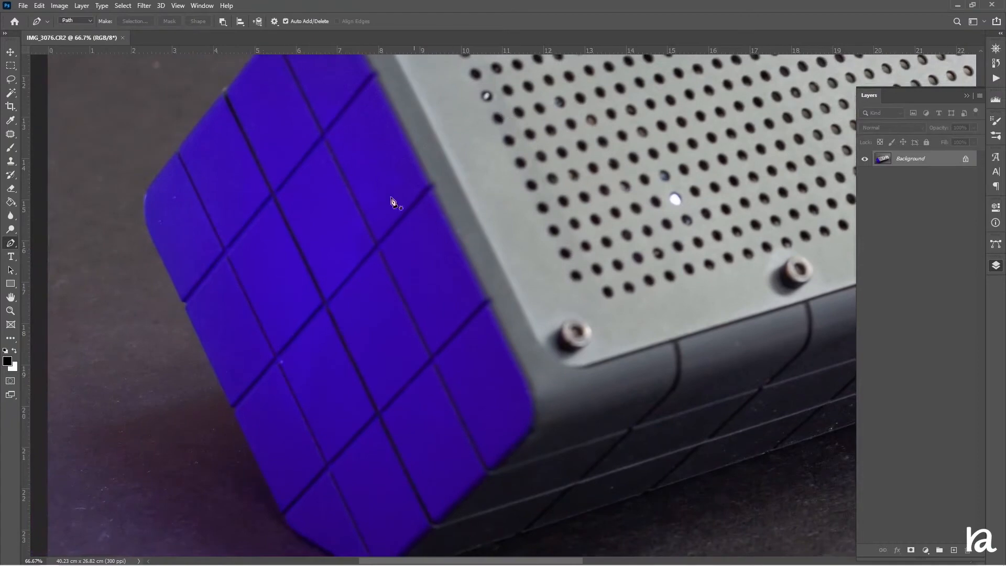
click(156, 244)
click(183, 303)
click(232, 406)
click(283, 515)
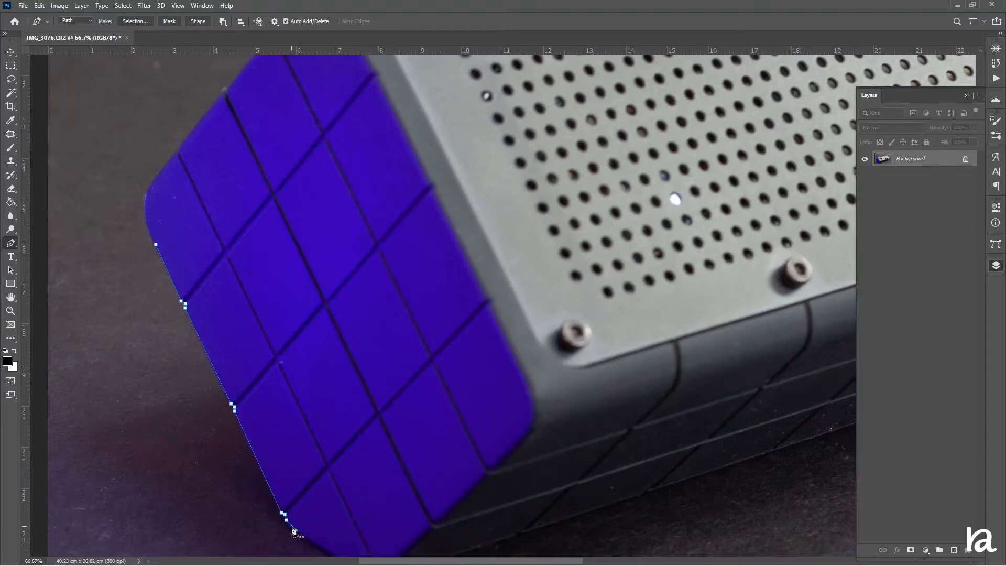
click(296, 530)
Continue the path around the rounded bottom corner of the blue end and along the speaker's lower edge
scroll(296, 531, down, 3)
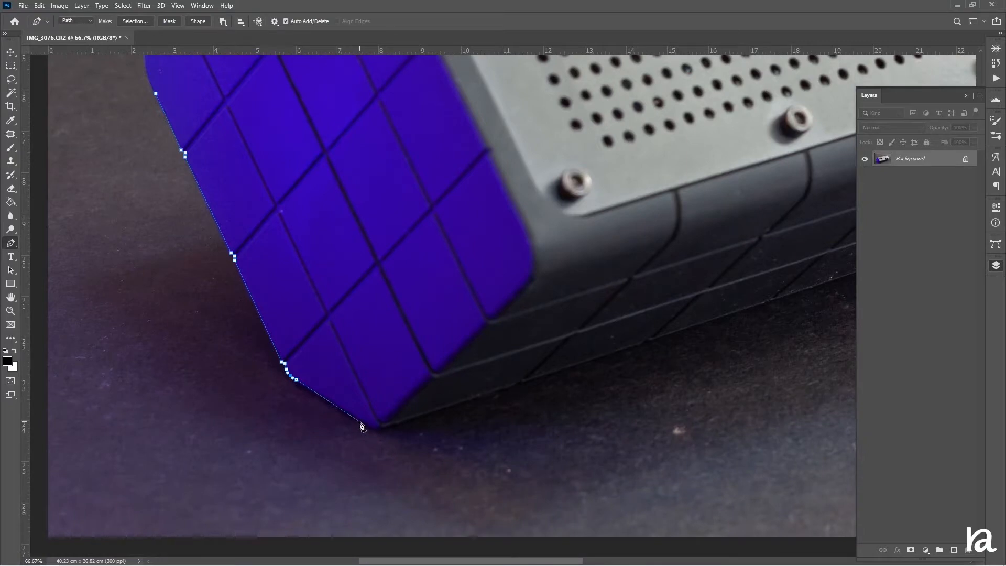
click(359, 420)
click(402, 421)
drag(377, 420, 377, 425)
drag(550, 369, 266, 438)
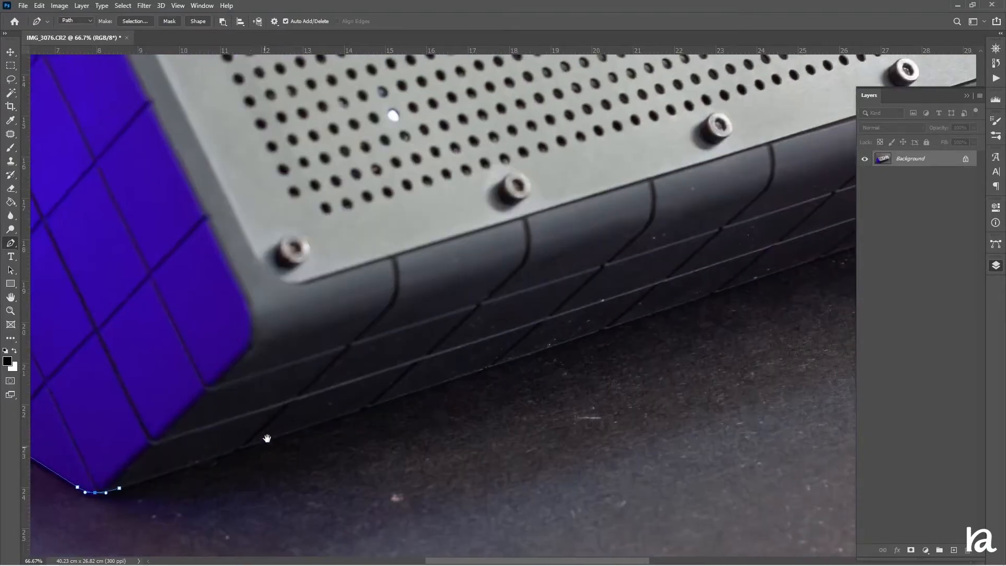
click(667, 309)
drag(702, 319, 198, 529)
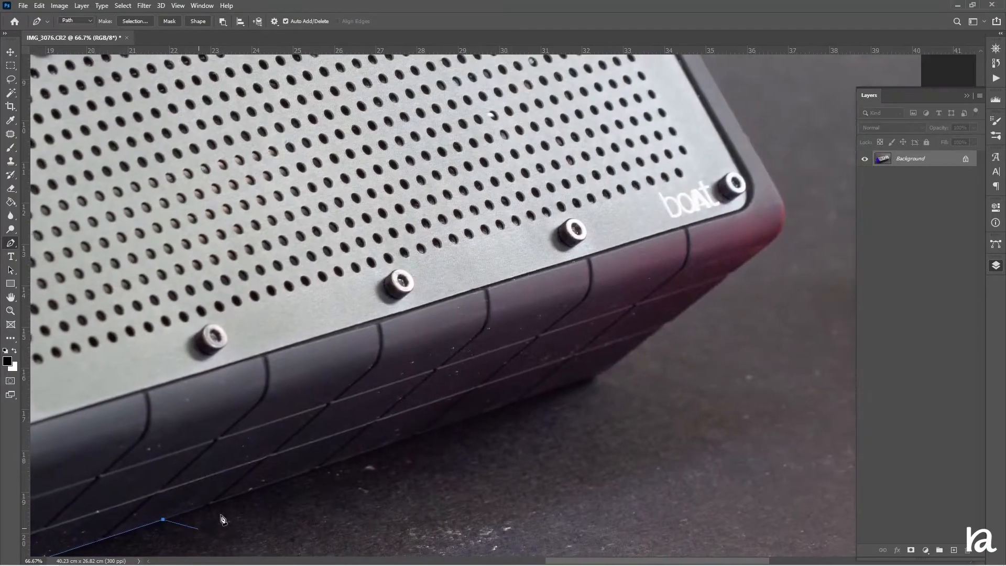
Extend the path up the speaker's lower right edges and curve it around the rounded right corner
click(599, 376)
click(655, 333)
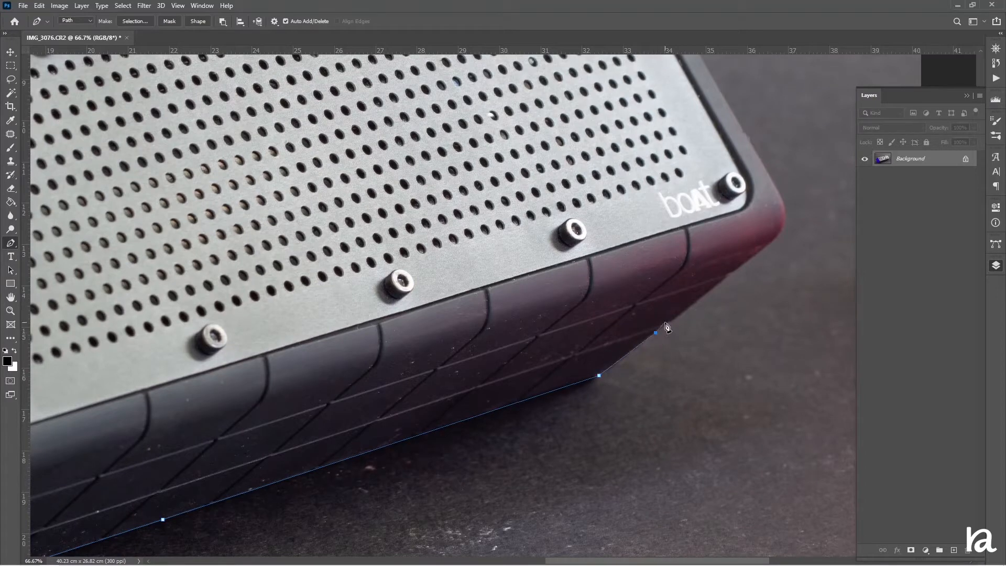
click(664, 323)
click(726, 277)
click(781, 191)
mouse_move(780, 232)
mouse_down()
mouse_move(767, 255)
mouse_move(784, 216)
mouse_up()
click(783, 215)
Trace the speaker's right side up to the top right corner, curve the path around it and follow the top edge
scroll(755, 234, up, 5)
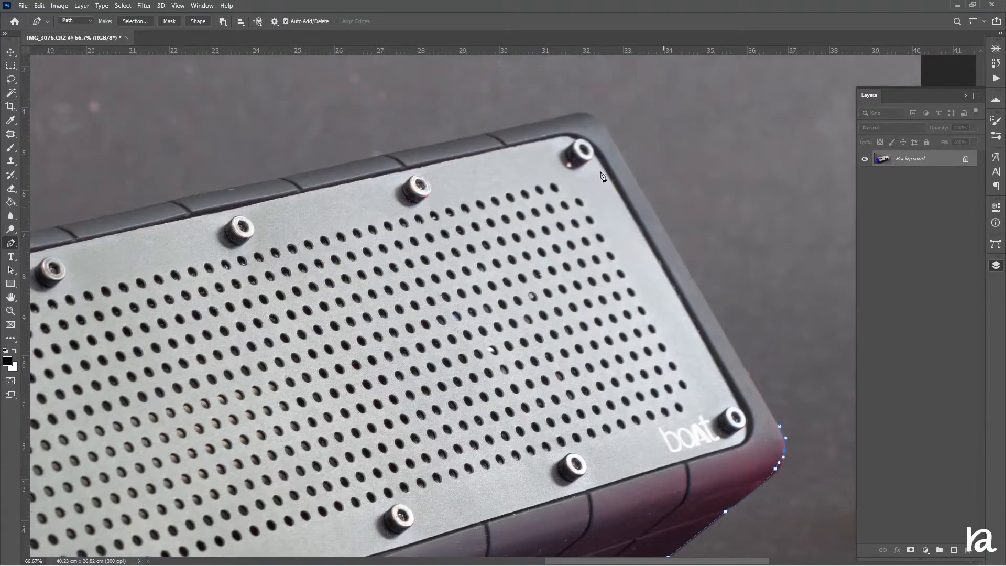
click(613, 140)
click(548, 120)
click(577, 128)
ctrl+drag(577, 130, 589, 115)
drag(83, 222, 586, 149)
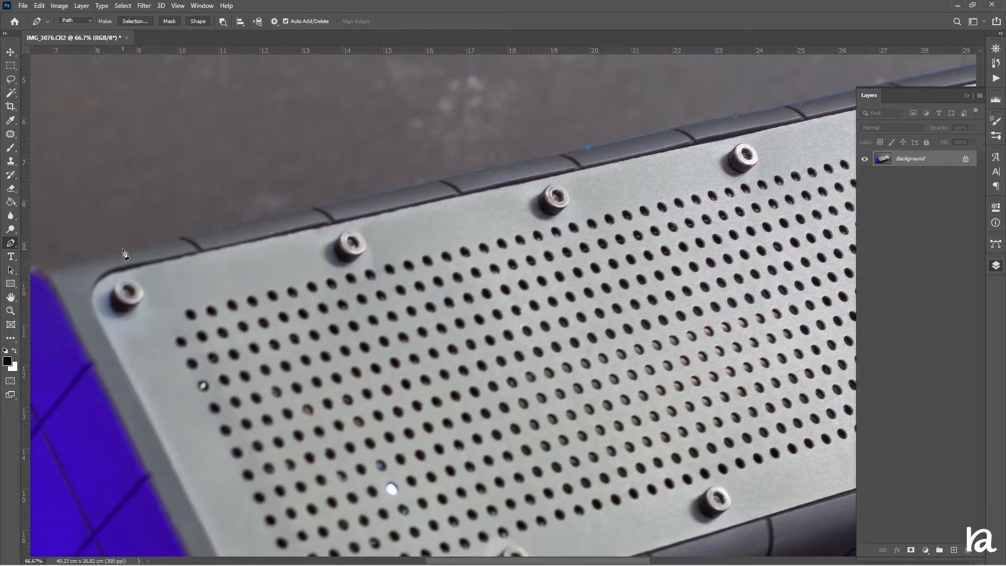
Trace the remaining top edge and upper left corner, then close the path with a curve at the blue end's left corner
drag(123, 251, 395, 183)
click(324, 196)
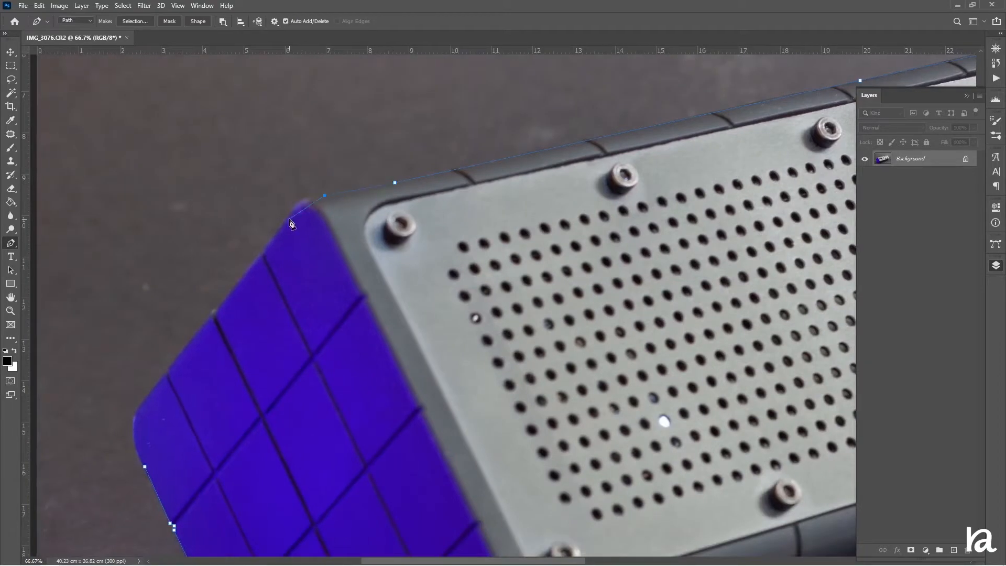
click(286, 224)
drag(310, 211, 305, 206)
click(147, 399)
scroll(145, 400, down, 3)
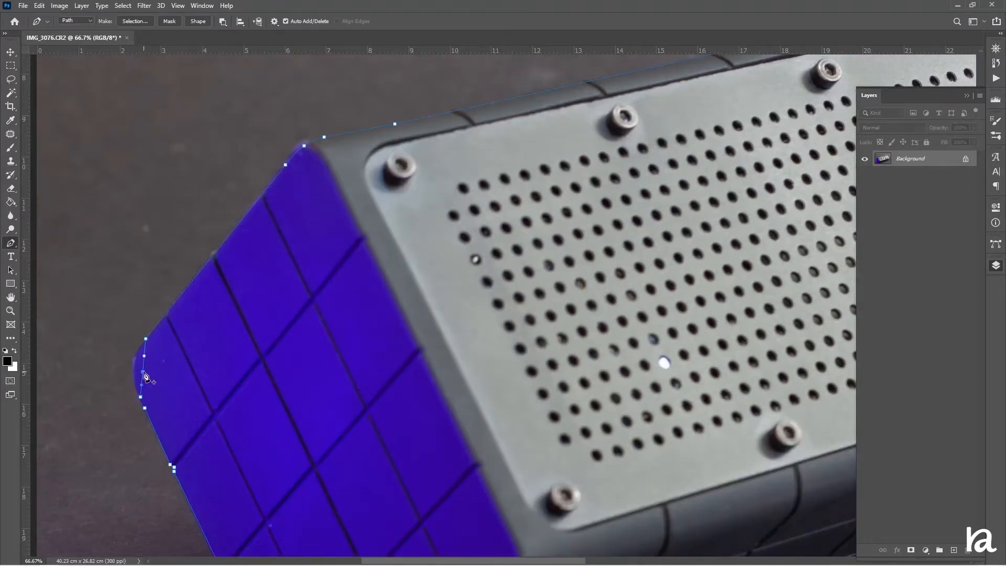
drag(146, 374, 136, 372)
Convert the path into an anti-aliased selection with a 0-pixel feather radius and invert it to select the speaker
right_click(257, 360)
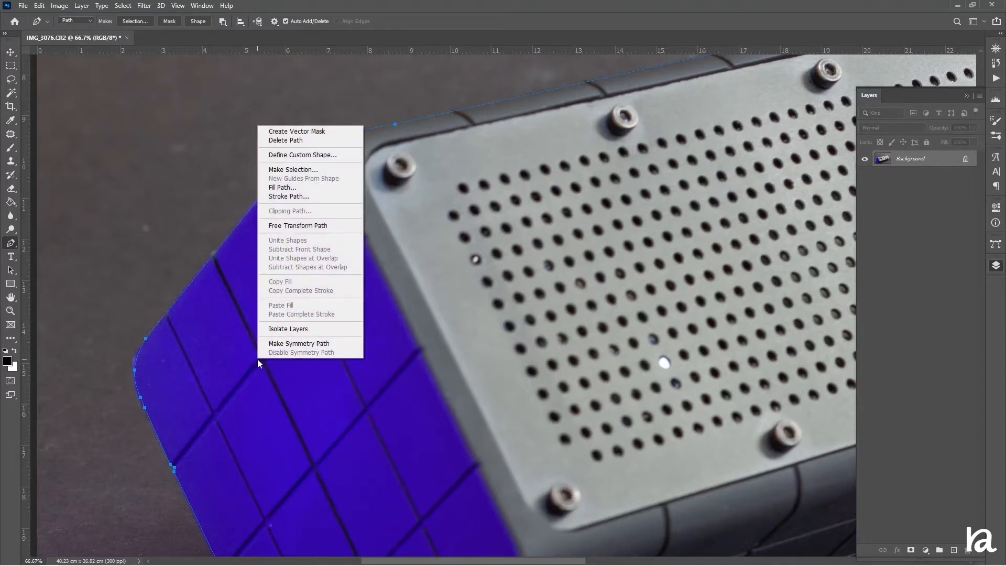
click(332, 169)
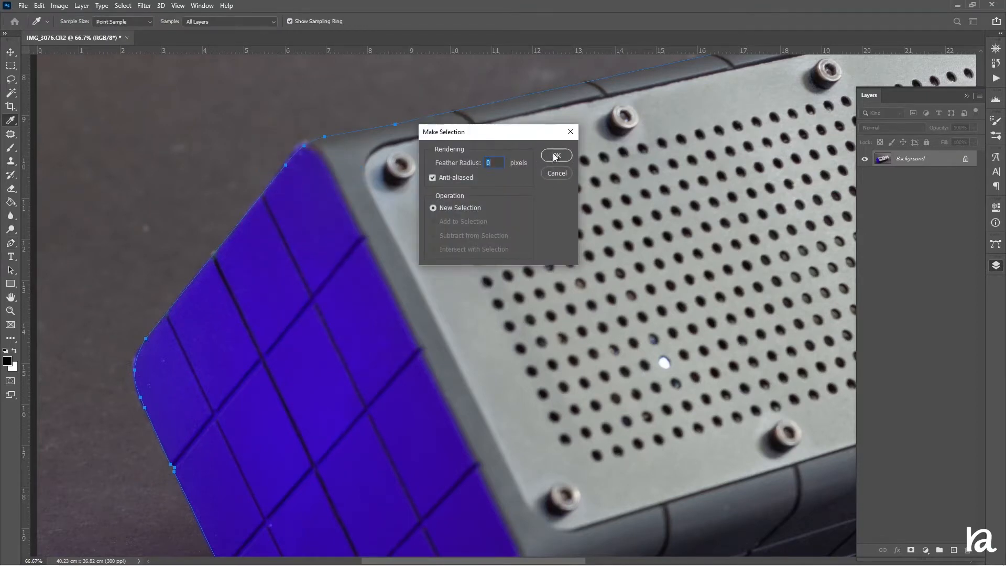
click(556, 155)
key(ctrl+minus)
key(ctrl+minus)
key(ctrl+minus)
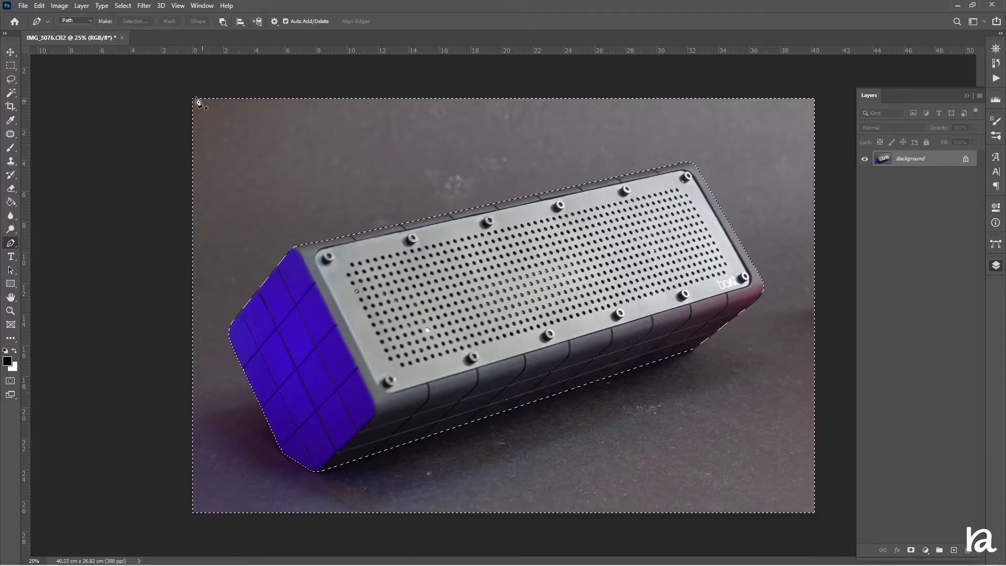
click(124, 6)
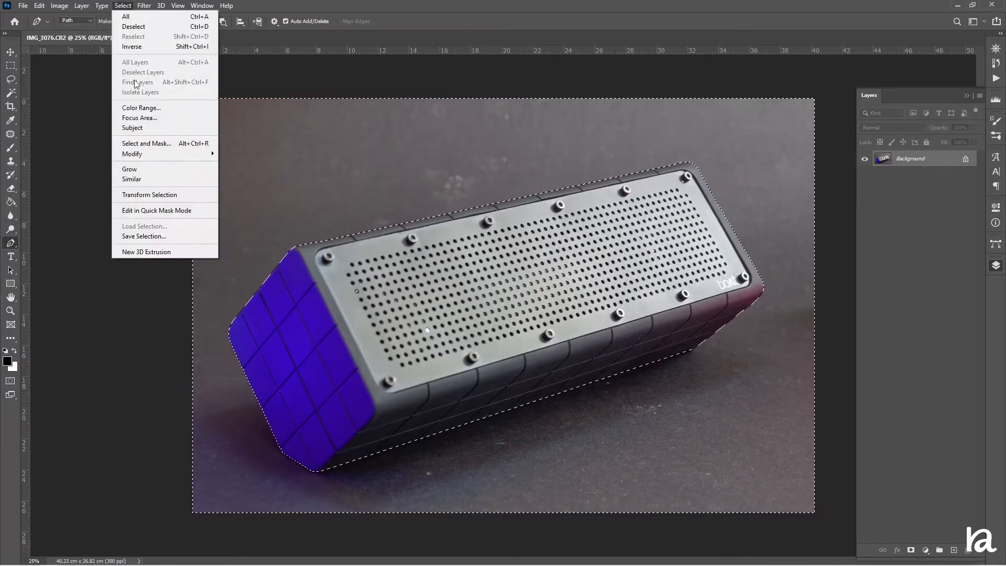
click(142, 47)
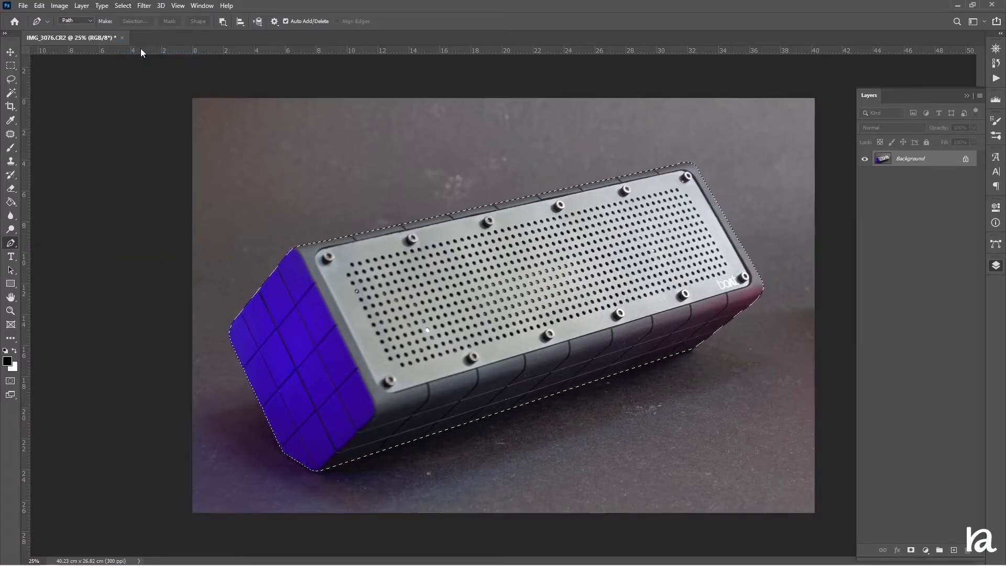
Refine the speaker selection in Select and Mask with Smooth set to 4
click(11, 66)
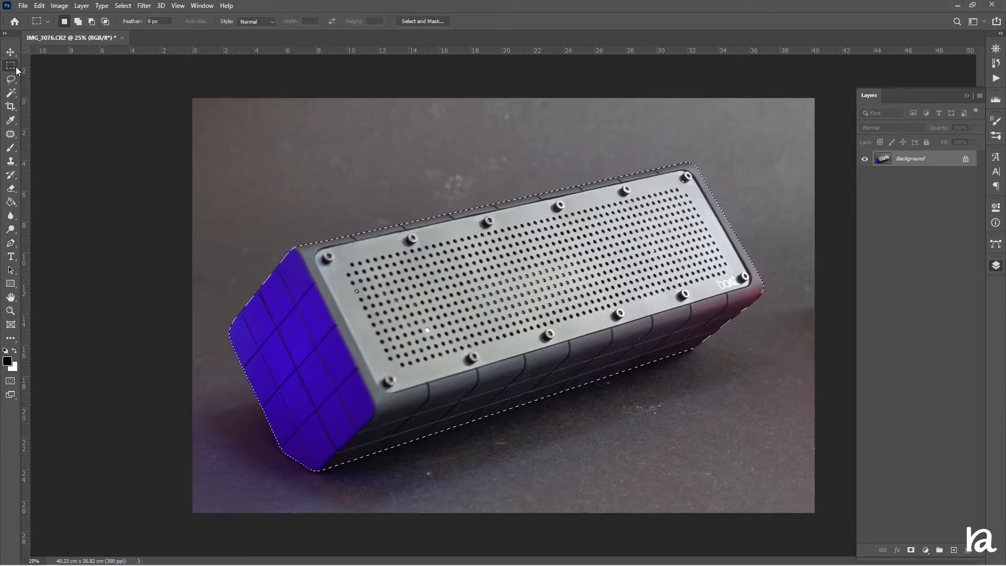
click(407, 20)
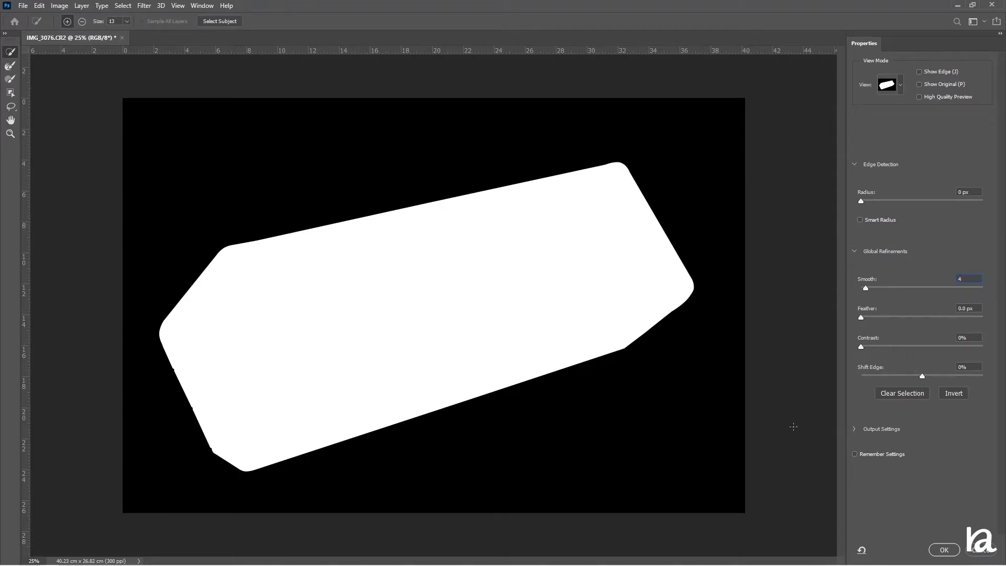
click(948, 550)
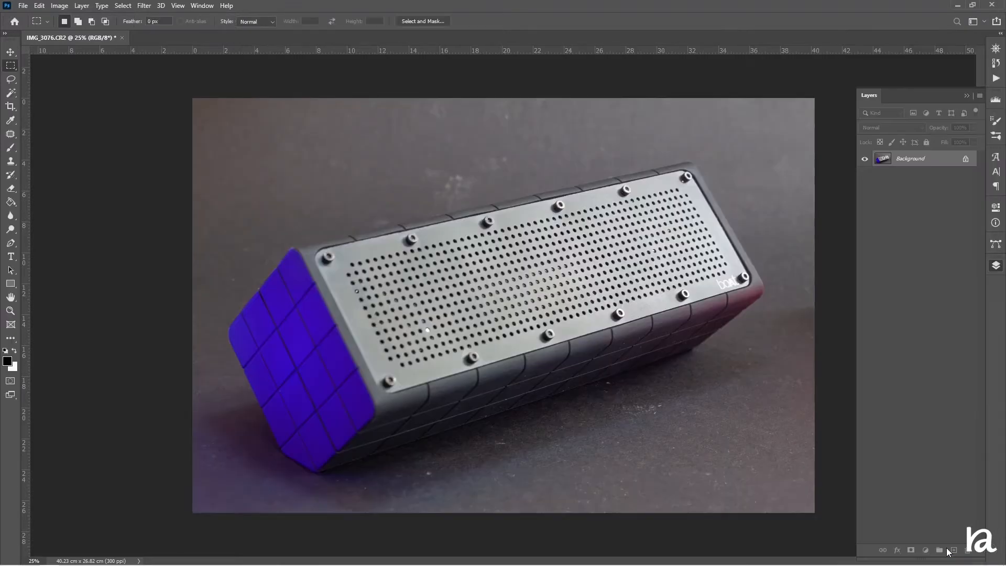
Copy the selected speaker from the Background onto its own layer with Layer Via Copy
right_click(901, 162)
click(879, 189)
right_click(578, 266)
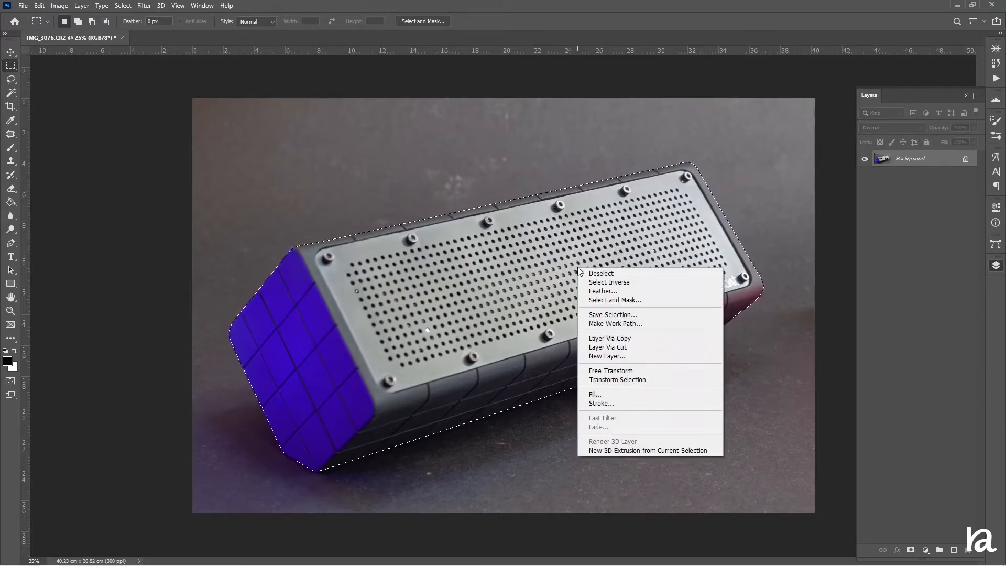
click(609, 339)
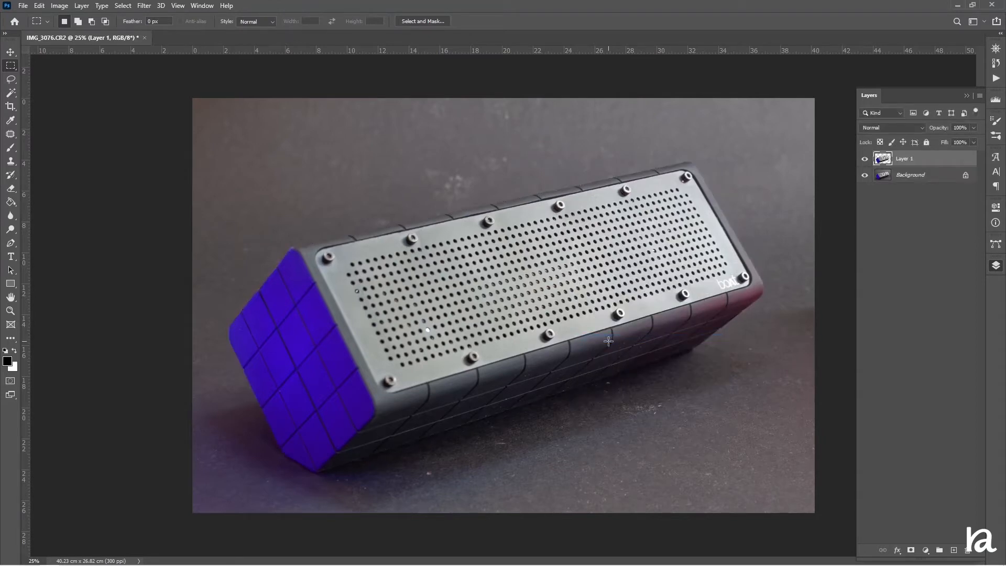
Hide the Background layer and add an empty layer directly above it
click(866, 176)
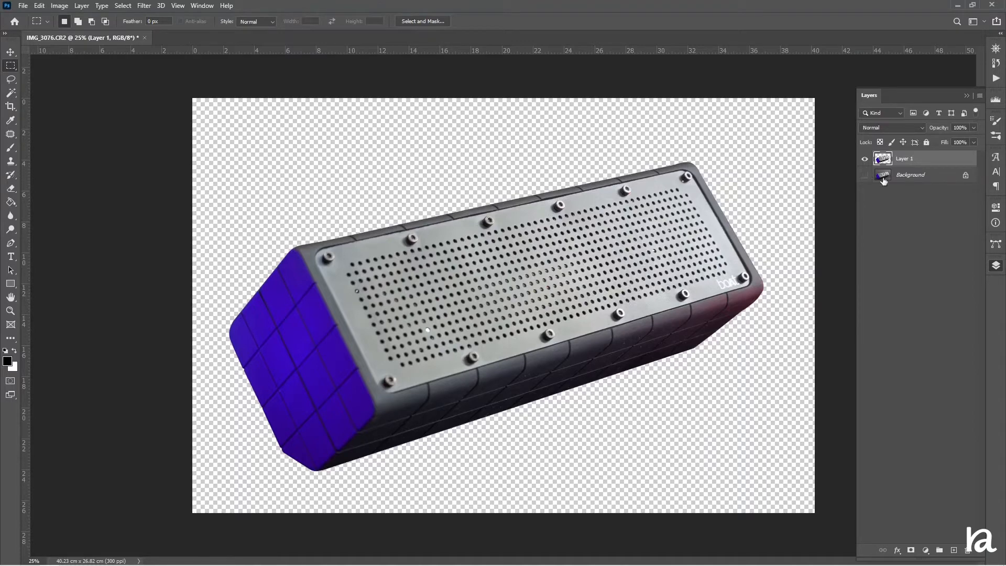
click(904, 177)
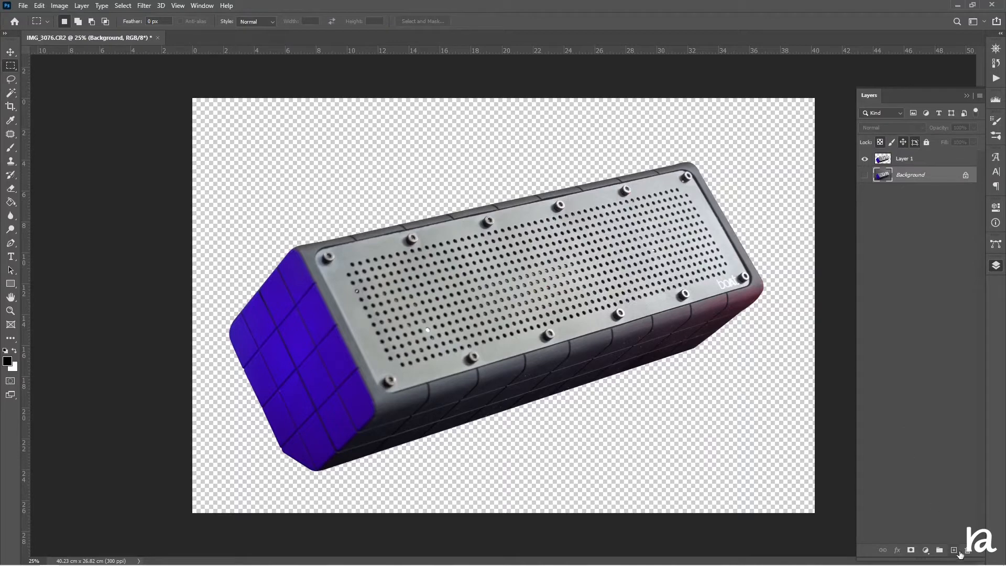
click(954, 551)
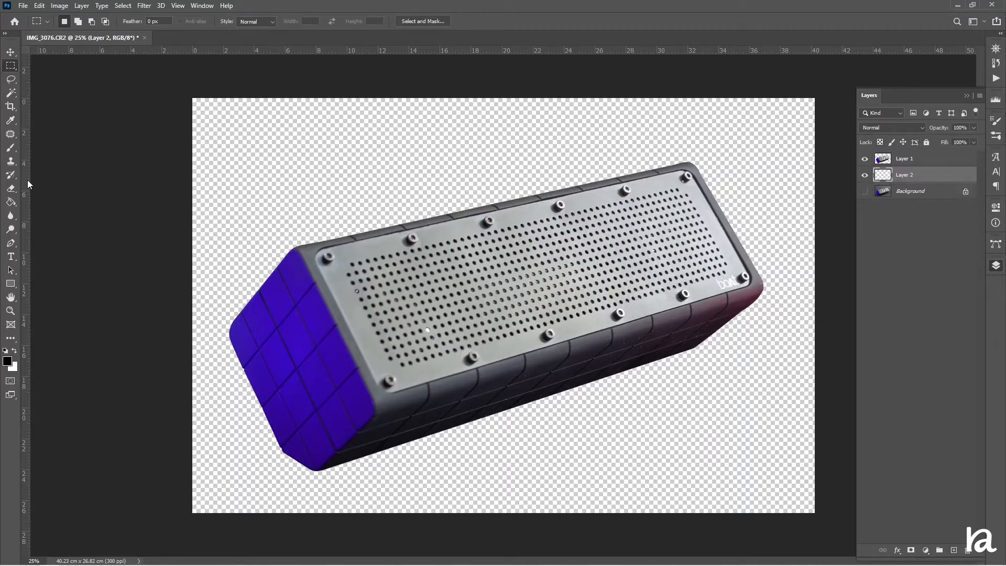
Fill the new empty layer beneath the speaker with red (#df0000) using the Paint Bucket tool
click(11, 203)
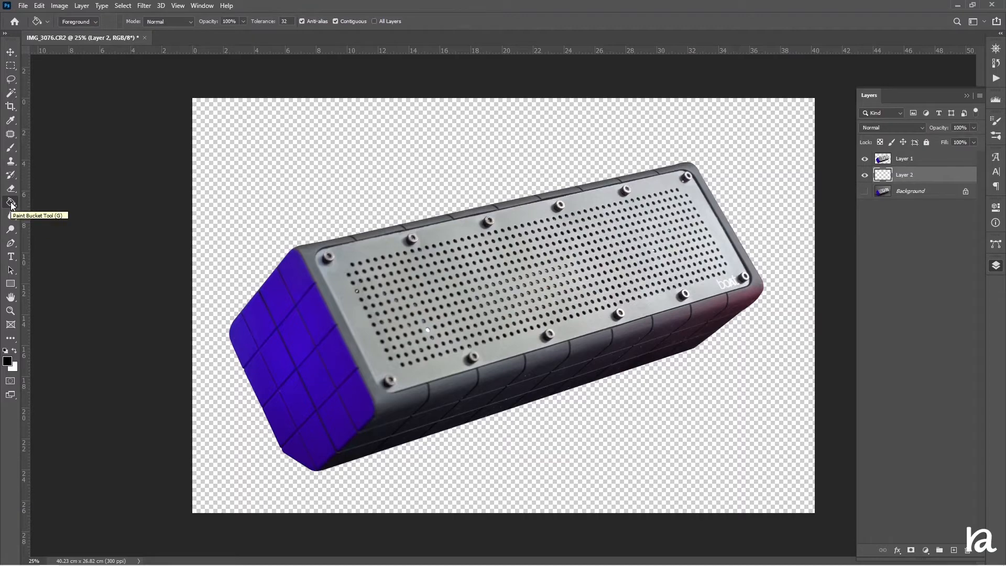
click(7, 361)
mouse_move(153, 116)
mouse_down()
mouse_move(206, 63)
mouse_move(163, 118)
mouse_move(166, 138)
mouse_move(172, 113)
mouse_up()
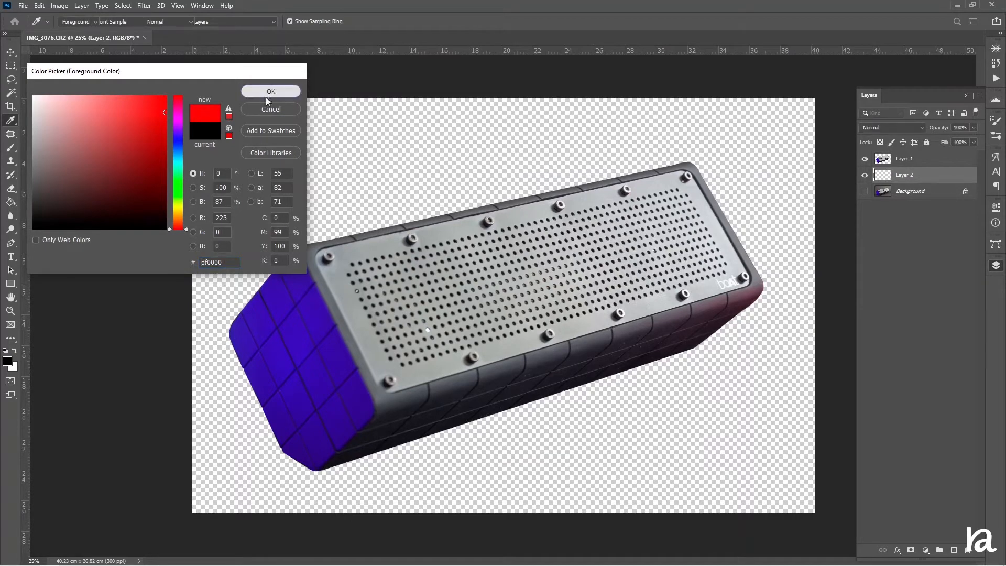
click(271, 92)
click(330, 145)
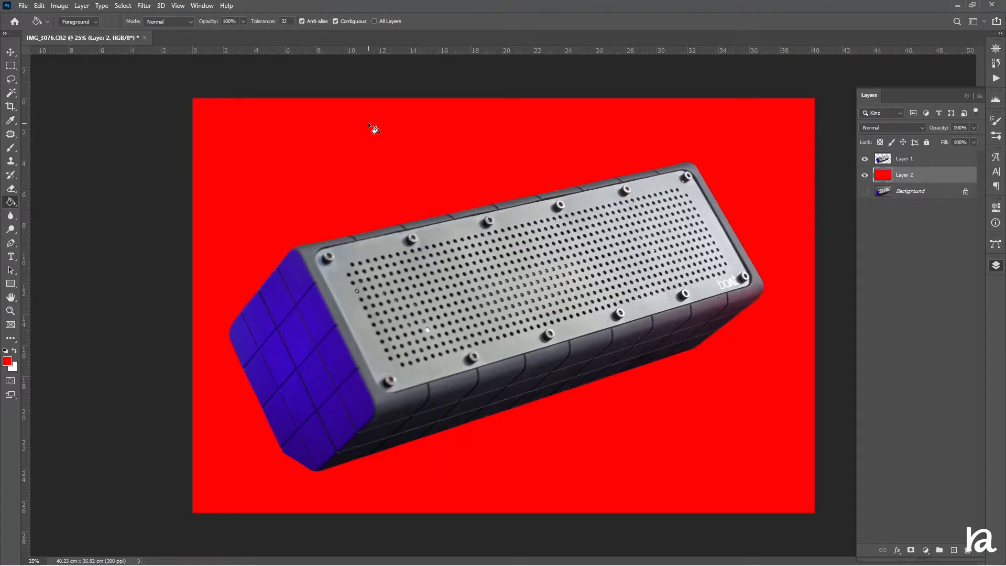
Duplicate the speaker cutout layer, Layer 1
click(899, 160)
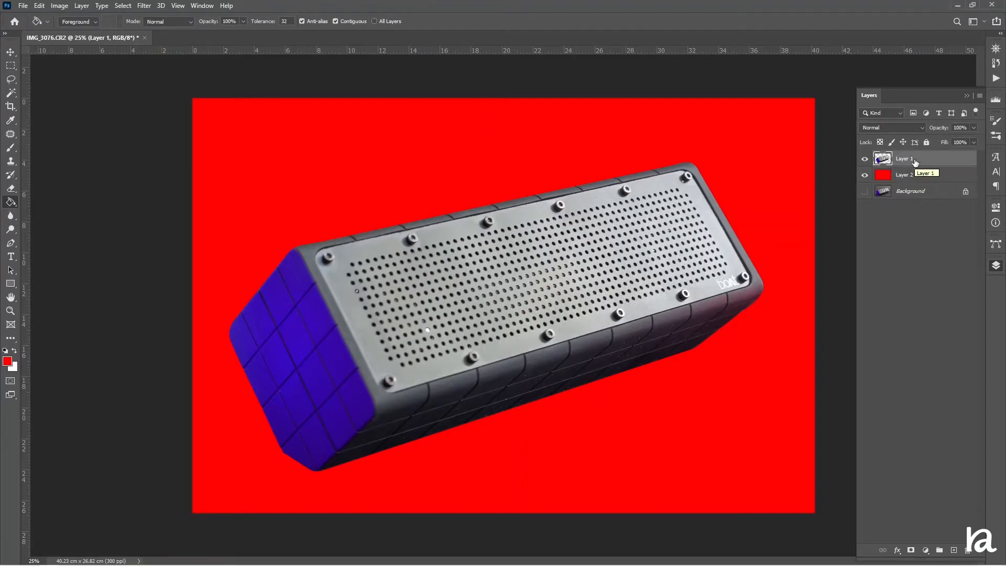
key(ctrl+j)
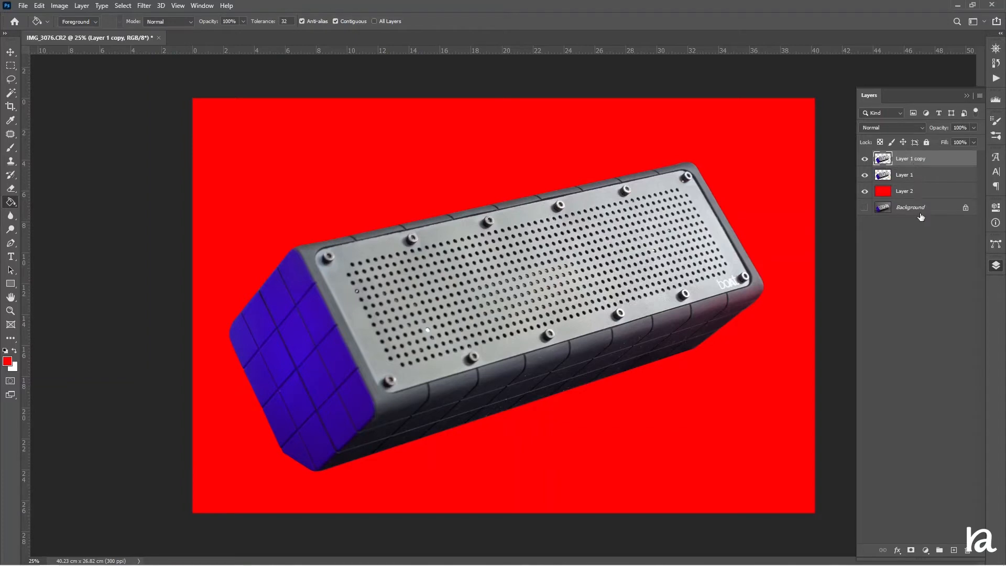
Set Layer 1's blend mode to Multiply and hide the Layer 1 copy above it
click(905, 177)
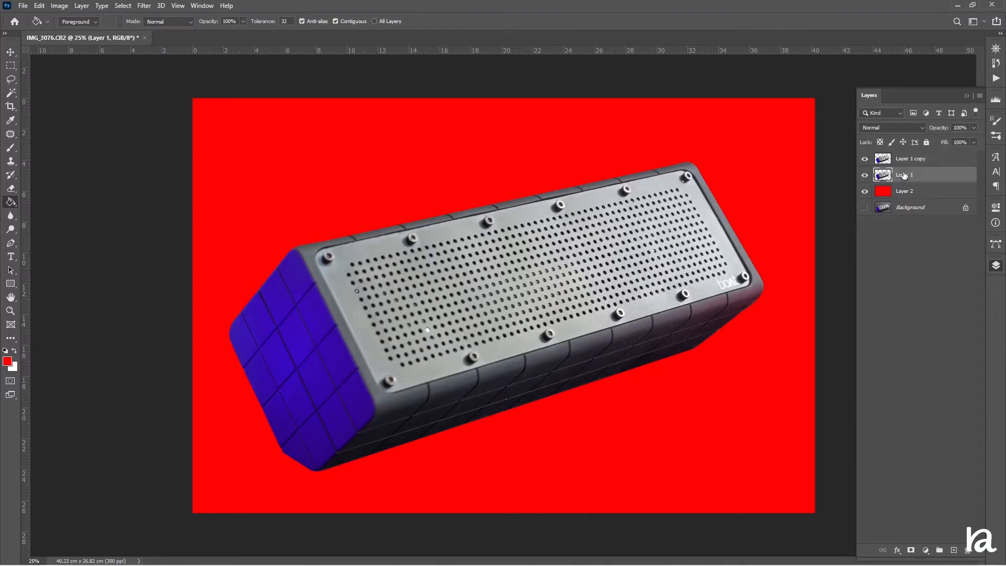
click(897, 132)
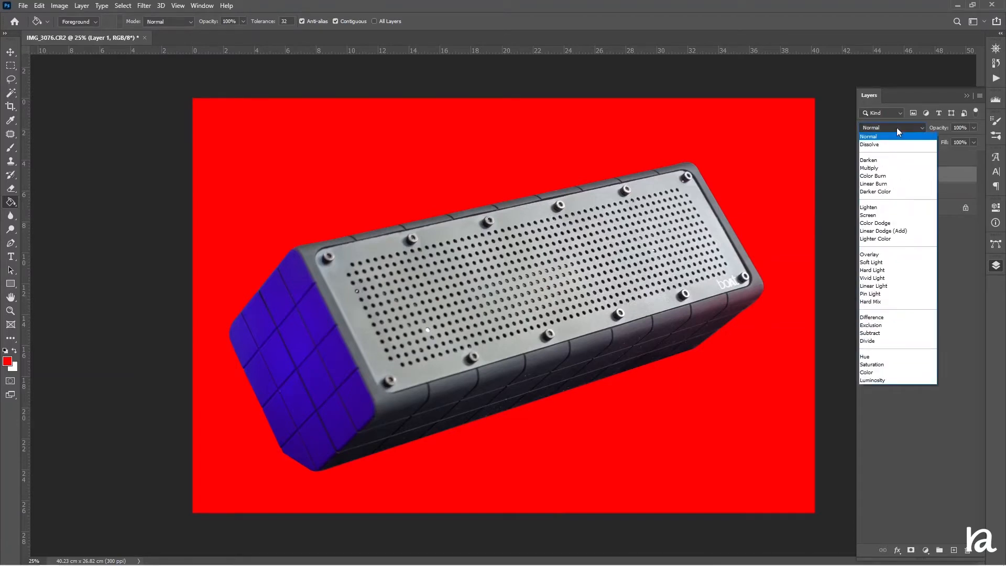
click(870, 168)
click(865, 160)
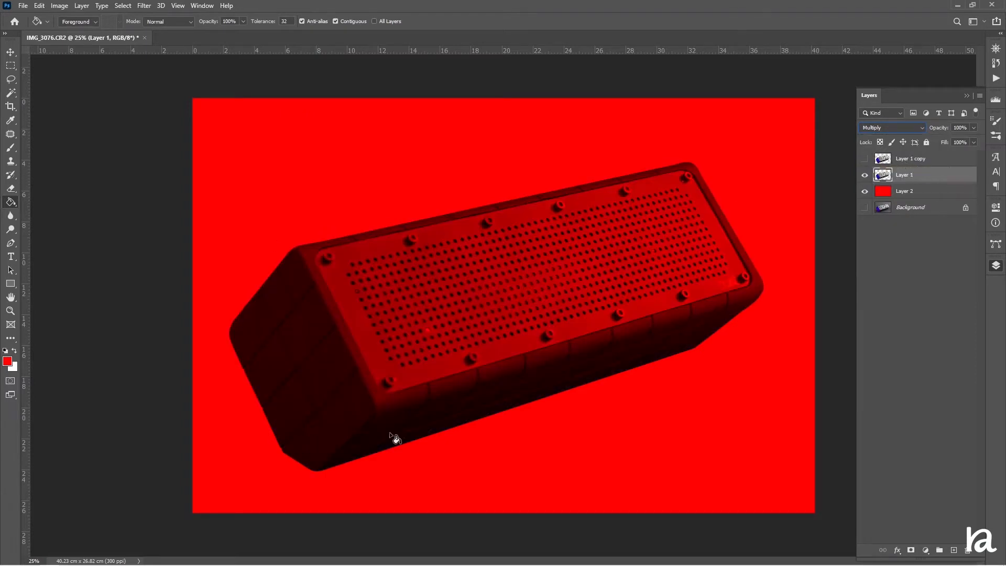
Show the Layer 1 copy above the Multiply layer again and add a layer mask to it
click(865, 158)
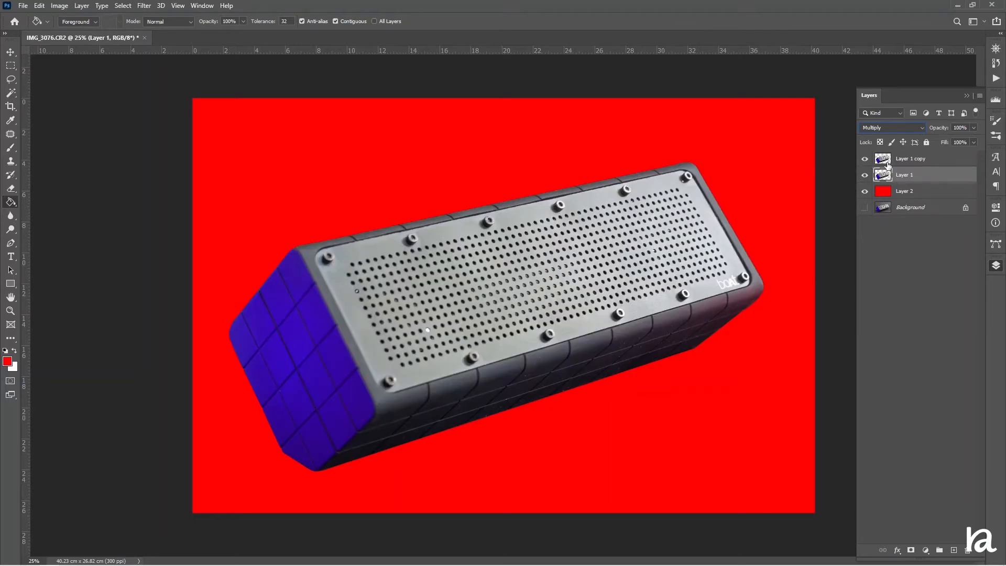
click(915, 159)
click(910, 550)
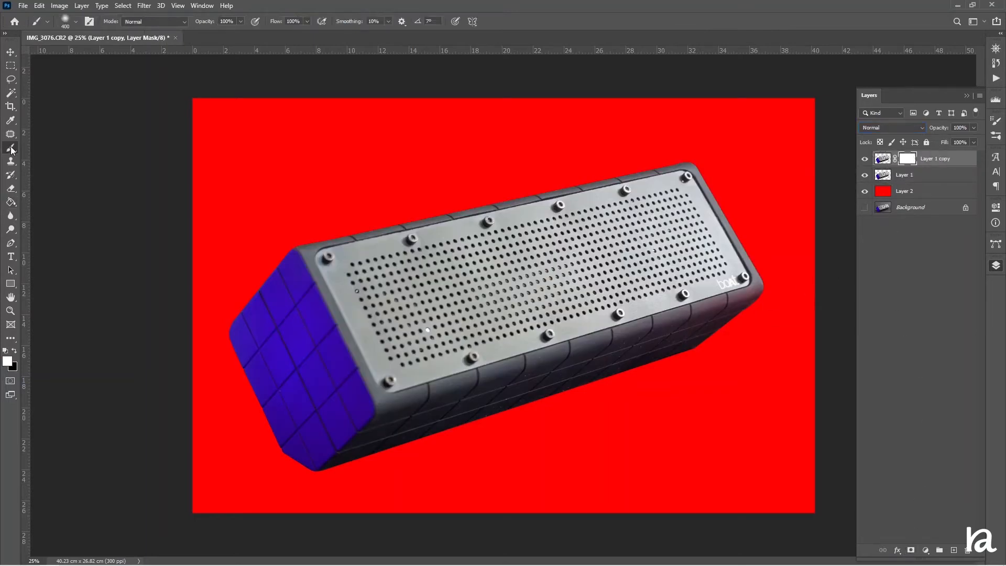
Paint the speaker's outer edges on the Layer 1 copy mask with a soft black 400 px brush at 21% opacity
click(11, 148)
key(x)
click(77, 23)
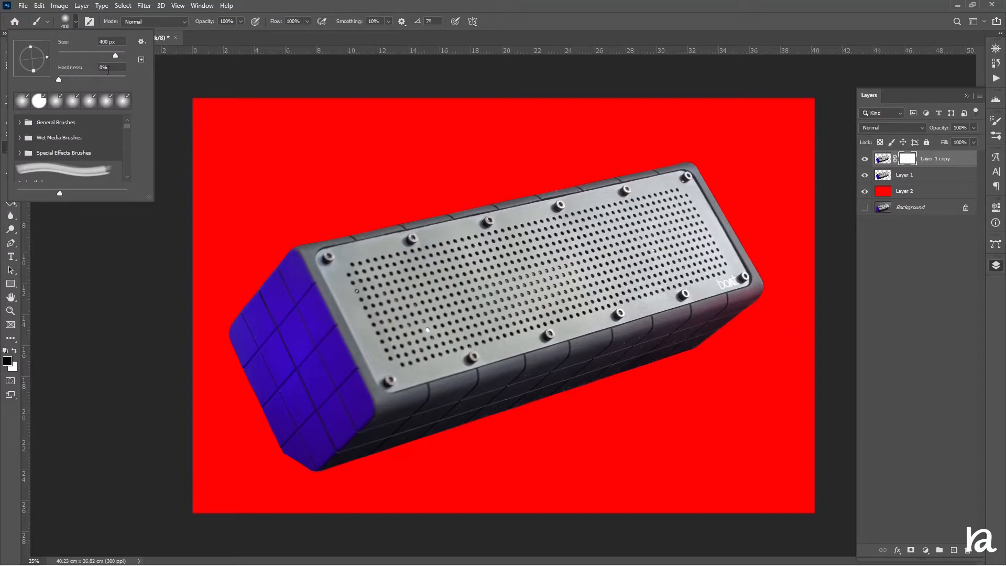
click(330, 4)
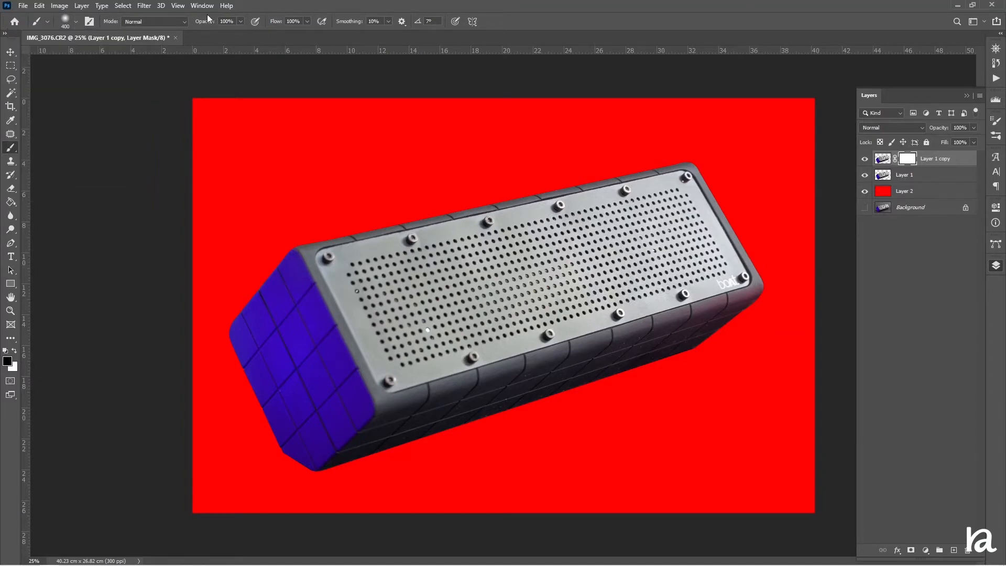
drag(208, 19, 171, 51)
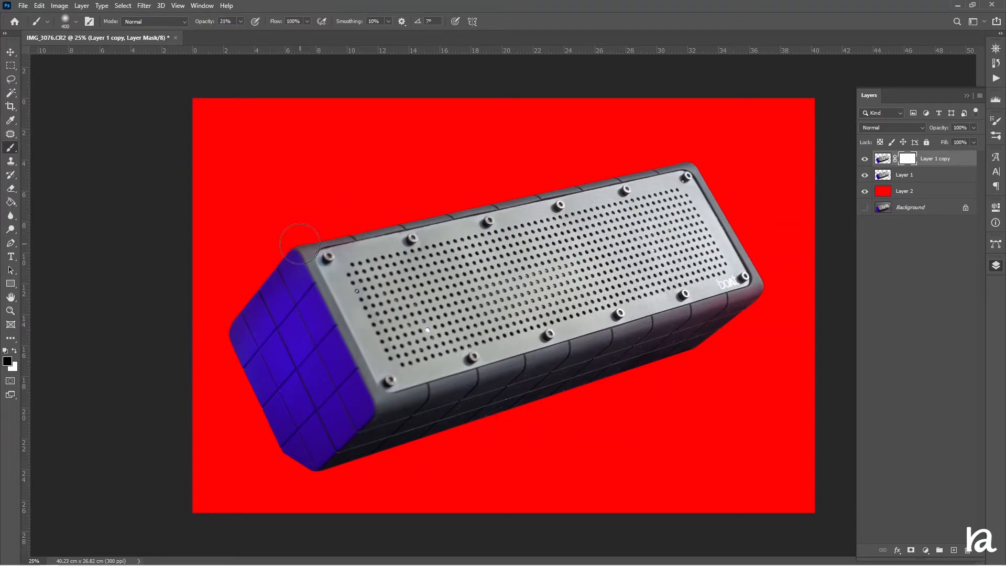
mouse_move(224, 316)
mouse_down()
mouse_move(297, 492)
mouse_move(718, 346)
mouse_move(745, 326)
mouse_up()
mouse_move(289, 240)
mouse_down()
mouse_move(702, 152)
mouse_move(778, 299)
mouse_up()
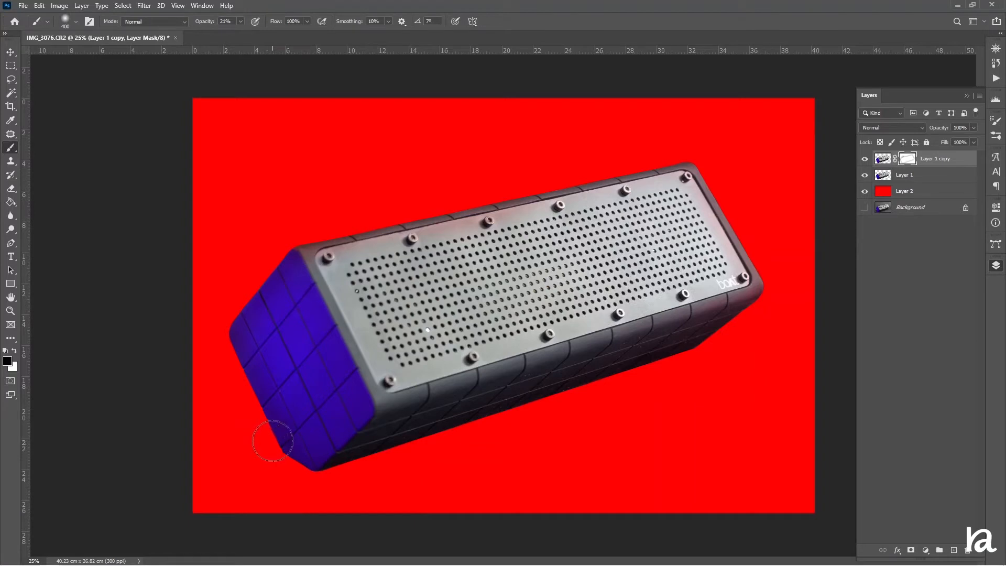
mouse_move(275, 438)
mouse_down()
mouse_move(229, 331)
mouse_move(293, 262)
mouse_up()
drag(432, 240, 478, 226)
Desaturate the speaker's blue end on the Layer 1 copy image with Hue/Saturation, setting the Blues saturation to -100
click(883, 158)
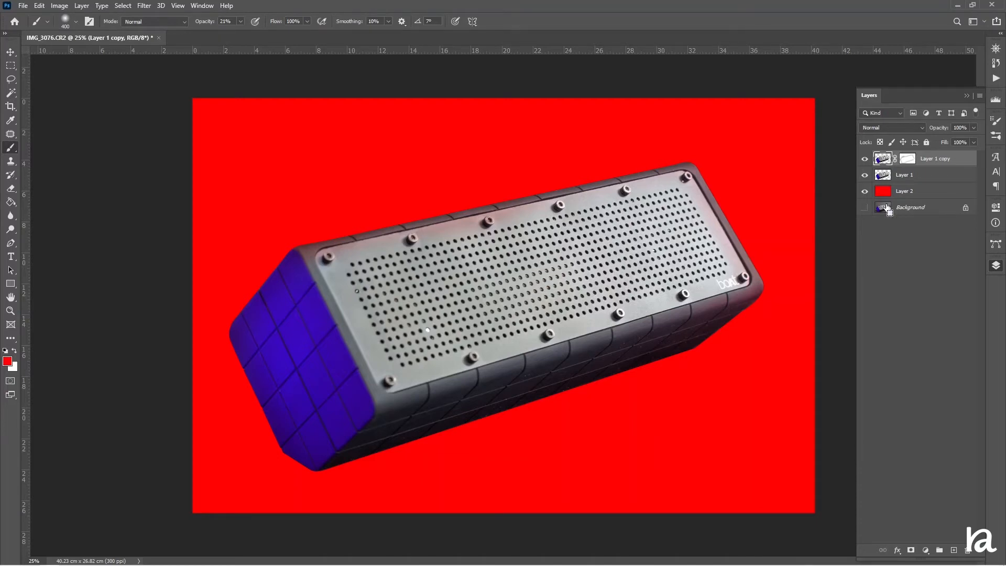
key(ctrl+u)
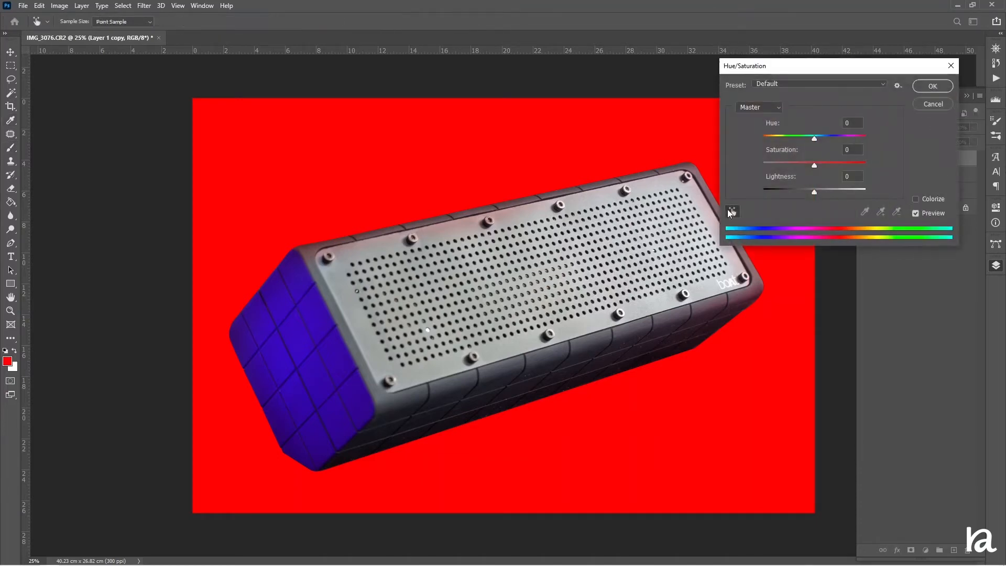
click(731, 211)
click(286, 337)
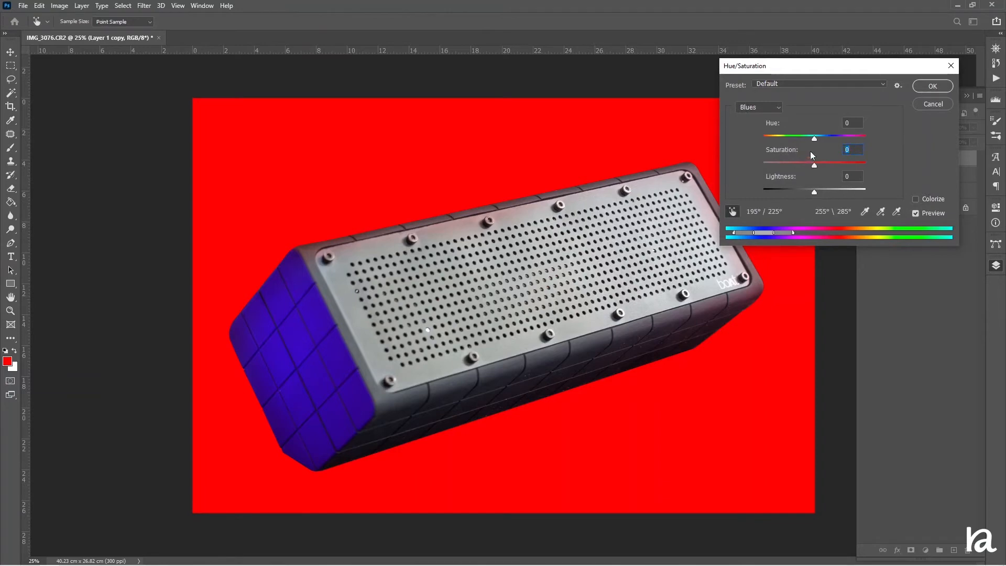
drag(814, 166, 743, 181)
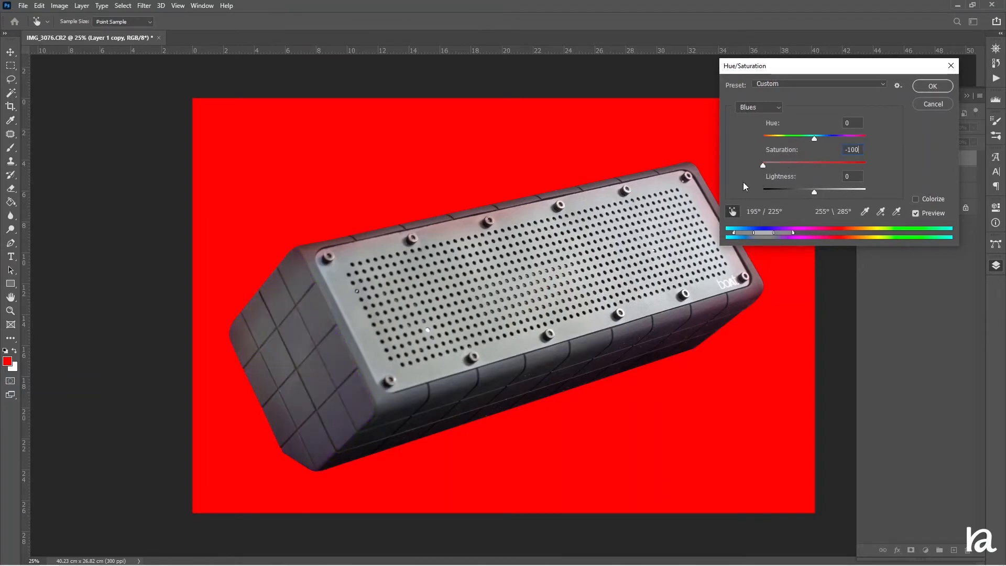
click(927, 87)
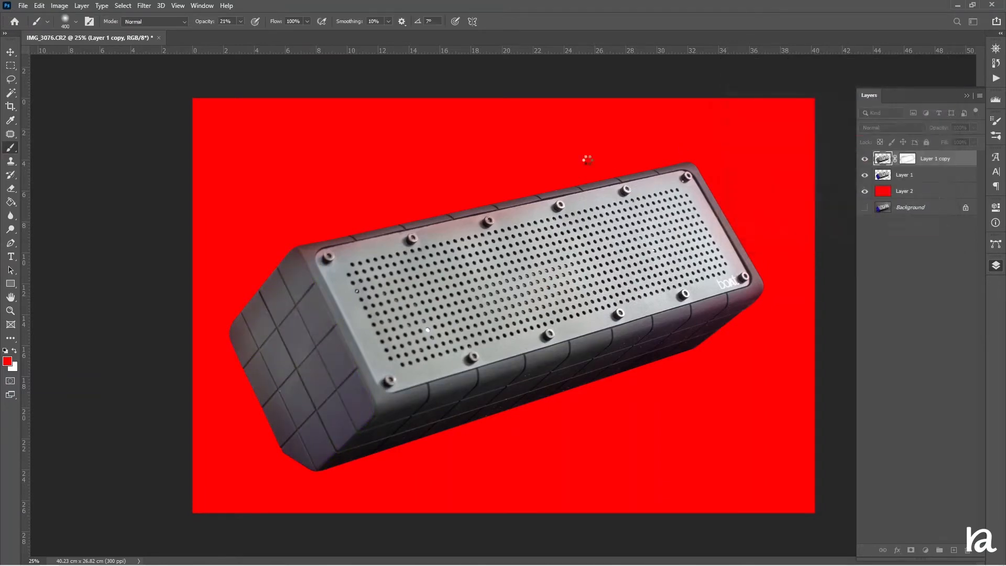
key(b)
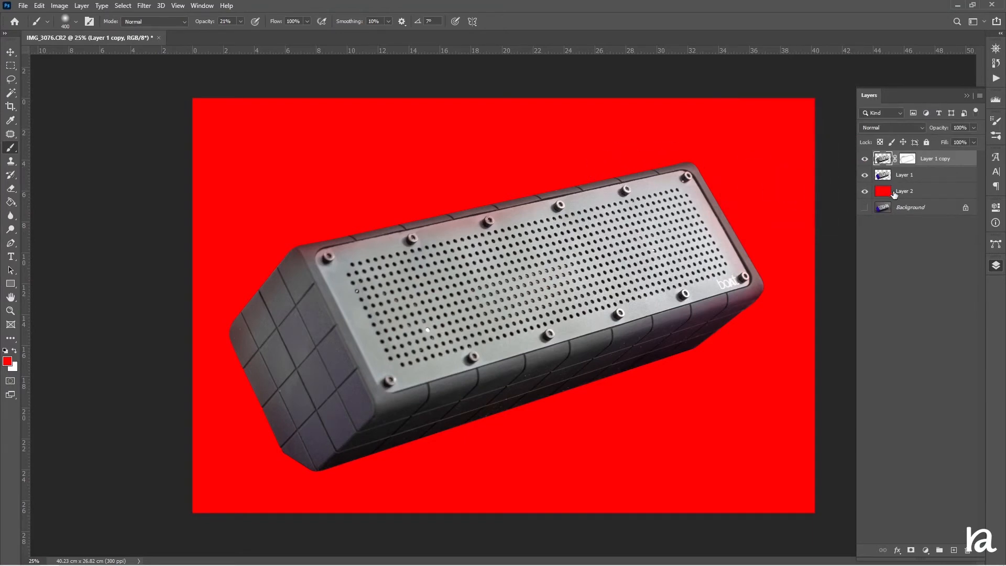
Add a Levels adjustment layer above the red Layer 2 and lower its white output level to 137
click(911, 194)
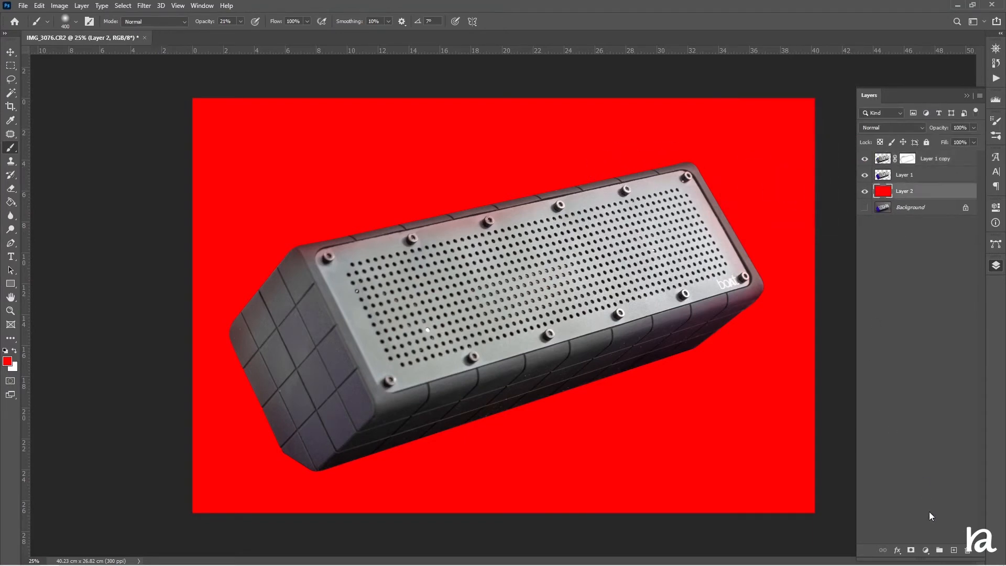
click(926, 551)
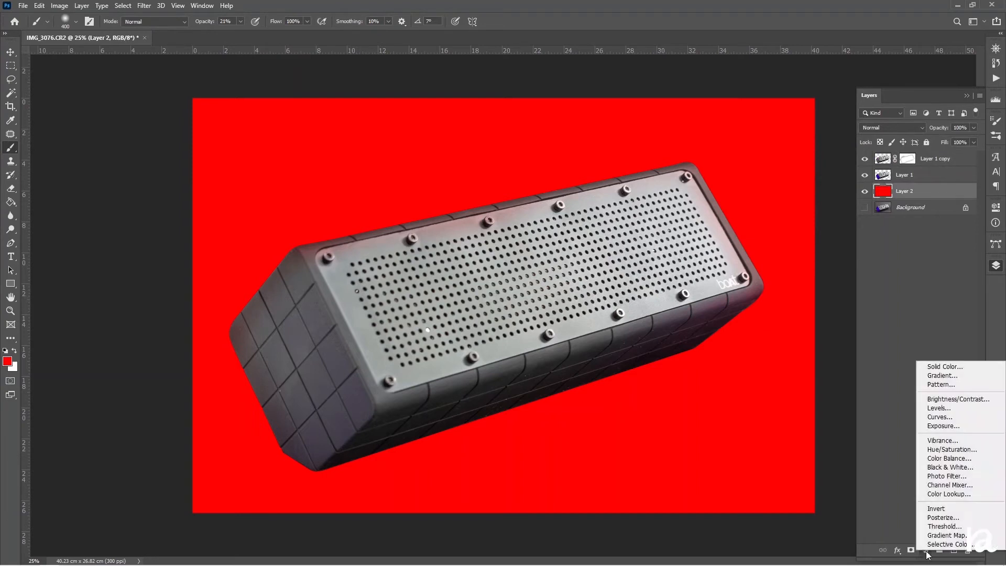
click(938, 408)
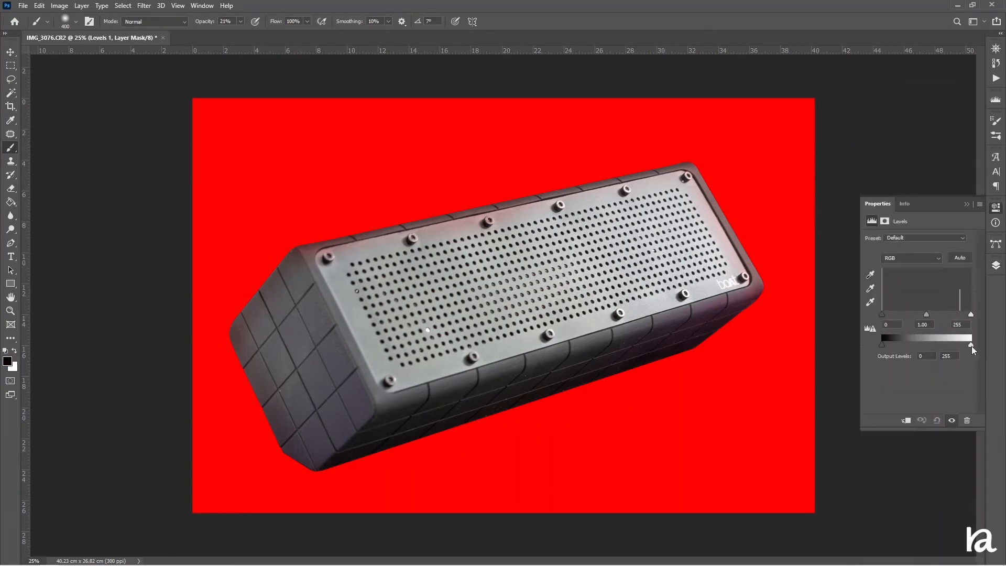
drag(972, 346, 931, 355)
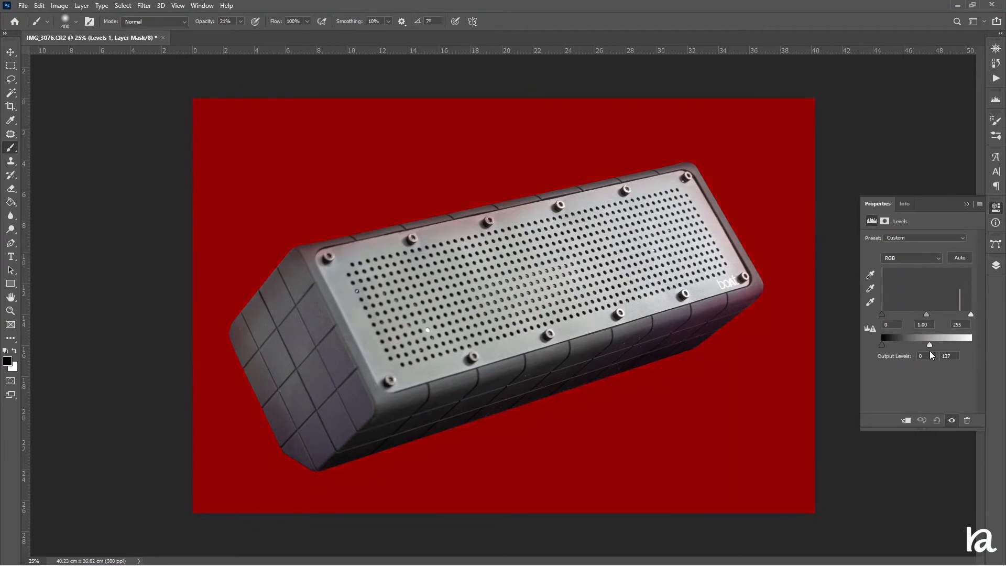
click(997, 267)
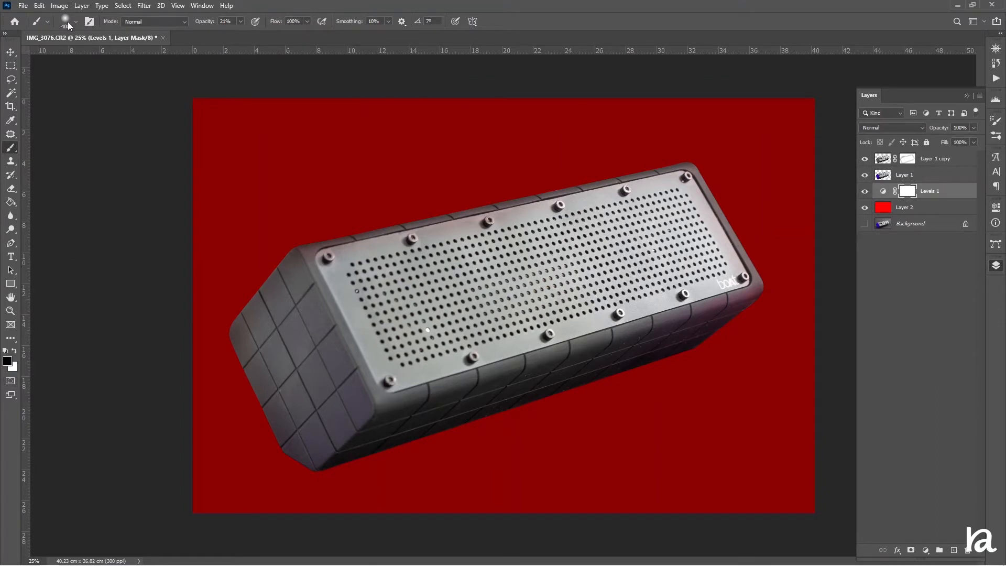
Paint a bright glow behind the speaker on the Levels mask with a soft black 2800 px brush at 100% opacity
drag(202, 26, 284, 72)
key(bracketright)
key(bracketright)
key(bracketright)
key(bracketright)
key(bracketright)
key(bracketright)
key(bracketright)
key(bracketright)
key(bracketright)
key(bracketright)
key(bracketright)
key(bracketright)
key(bracketright)
key(bracketright)
key(bracketright)
key(bracketright)
key(bracketright)
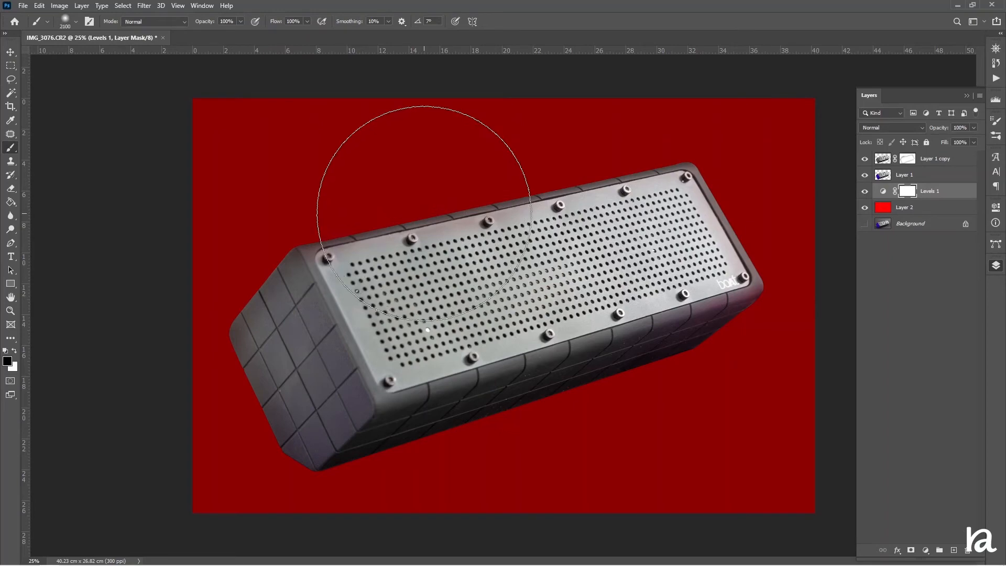
key(bracketright)
key(bracketright)
key(bracketright)
key(bracketright)
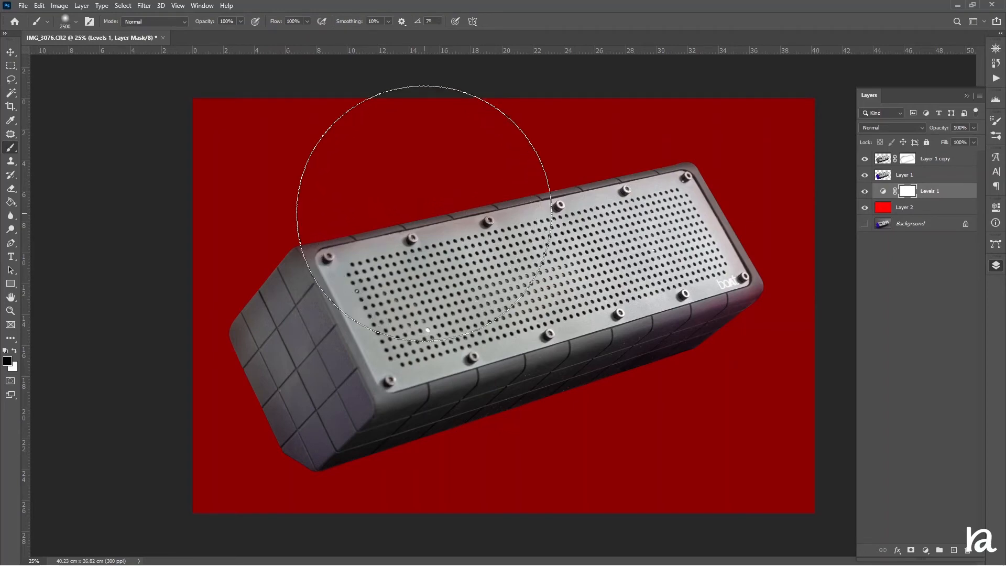
key(bracketright)
key(bracketright)
key(bracketright)
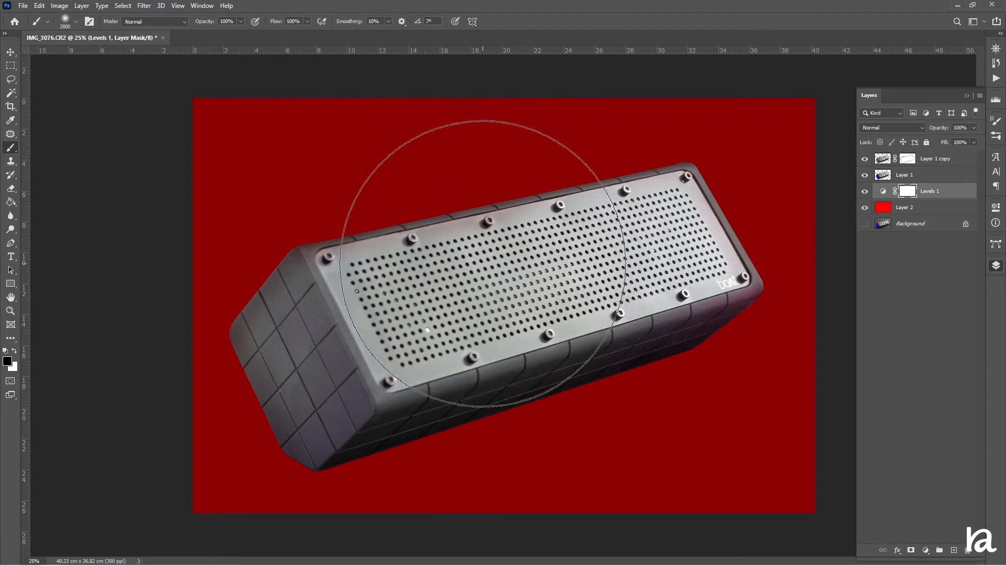
click(482, 263)
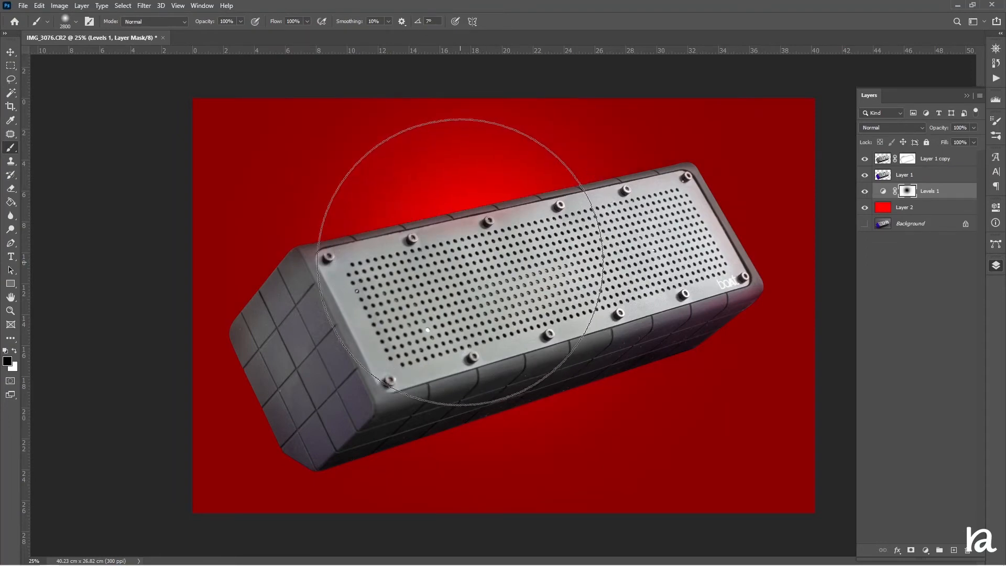
click(459, 261)
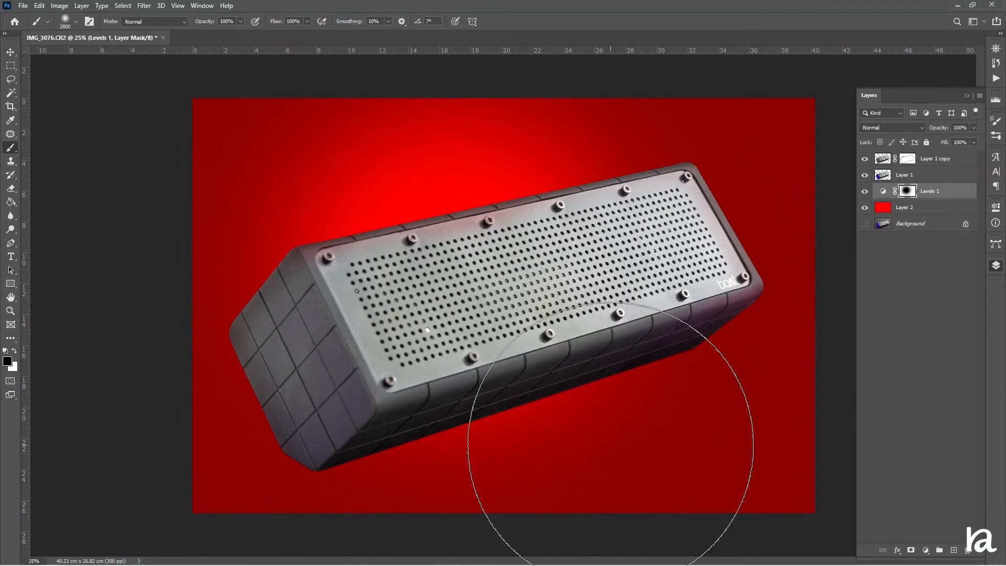
Paint white on the Levels mask with a 1400 px brush to remove the glow from the background below the speaker
key(x)
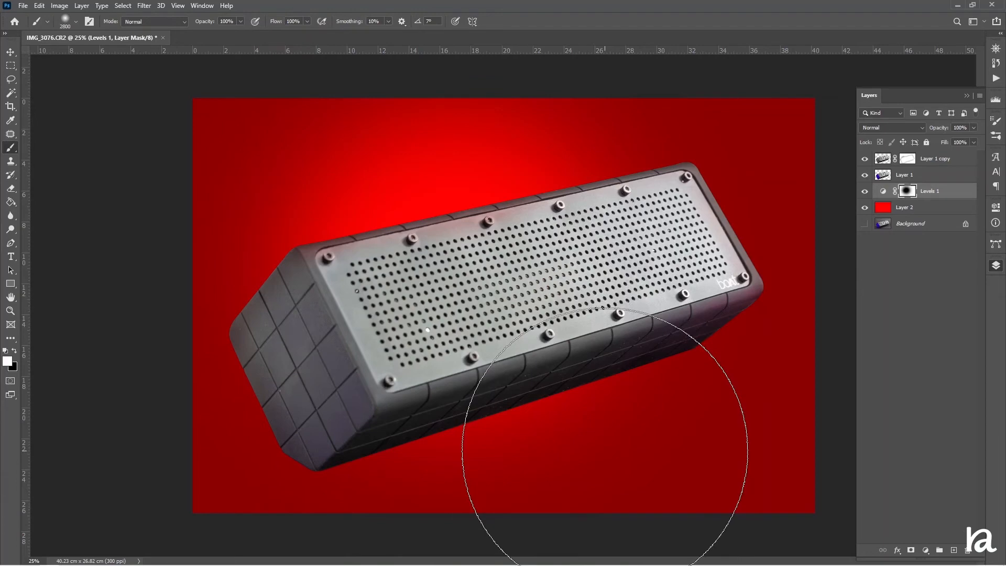
key(bracketleft)
key(bracketleft)
key(bracketleft)
key(bracketleft)
key(bracketleft)
key(bracketleft)
key(bracketleft)
key(bracketleft)
key(bracketleft)
key(bracketleft)
key(bracketleft)
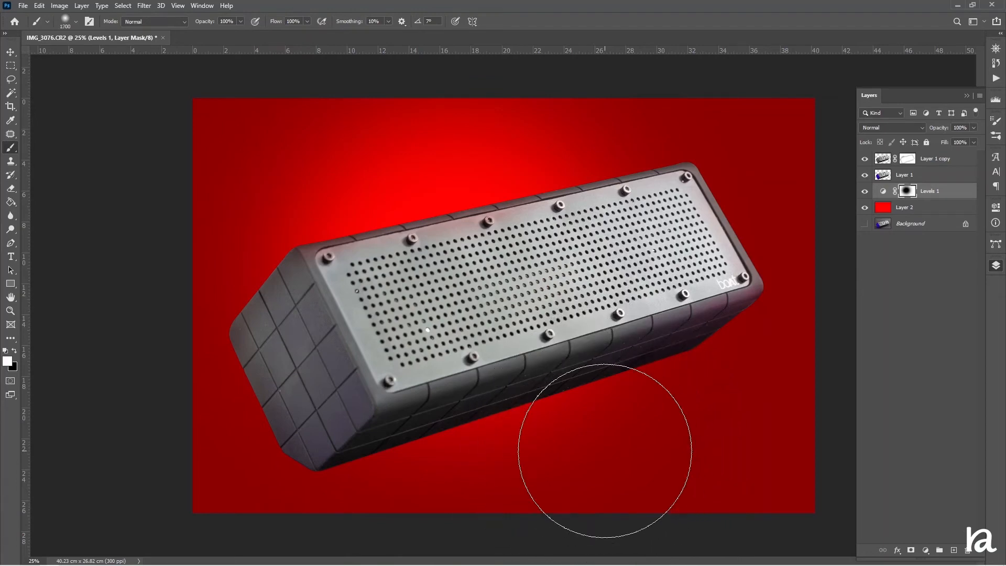
key(bracketleft)
key(bracketleft)
key(bracketleft)
mouse_move(605, 450)
mouse_down()
mouse_move(641, 452)
mouse_move(647, 405)
mouse_move(403, 513)
mouse_move(291, 537)
mouse_move(723, 449)
mouse_move(811, 487)
mouse_move(776, 513)
mouse_up()
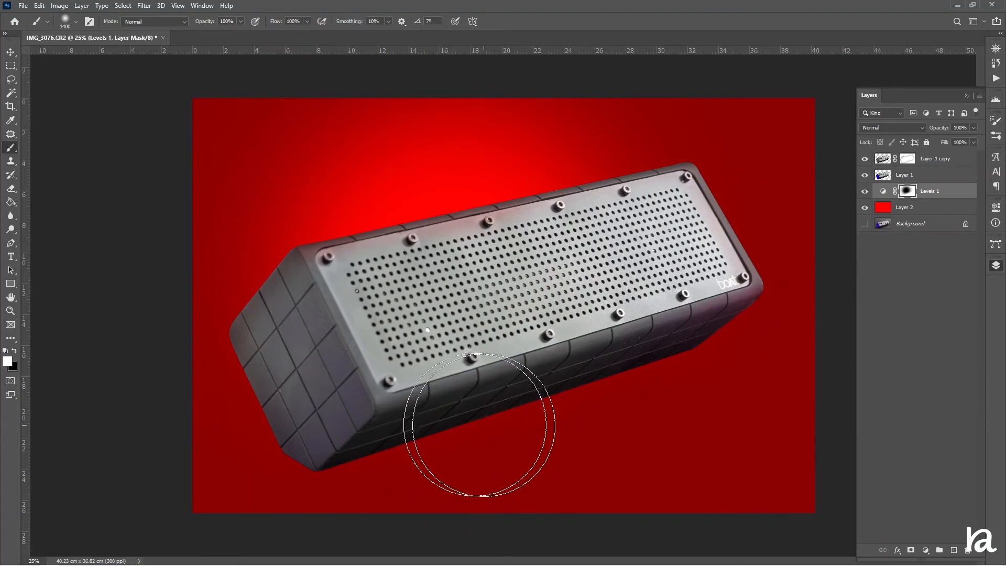
Duplicate the masked speaker layer, Layer 1 copy
click(913, 177)
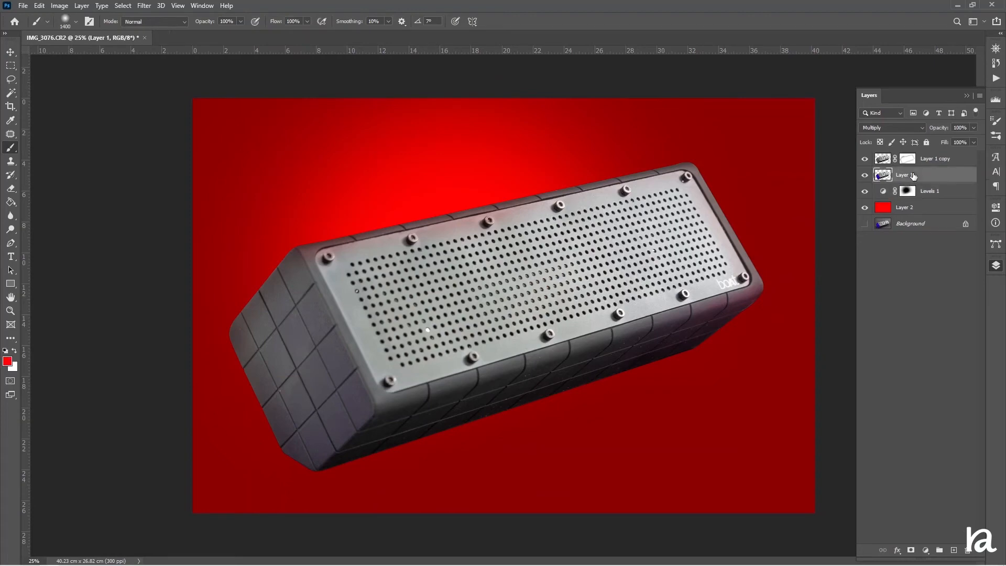
click(942, 164)
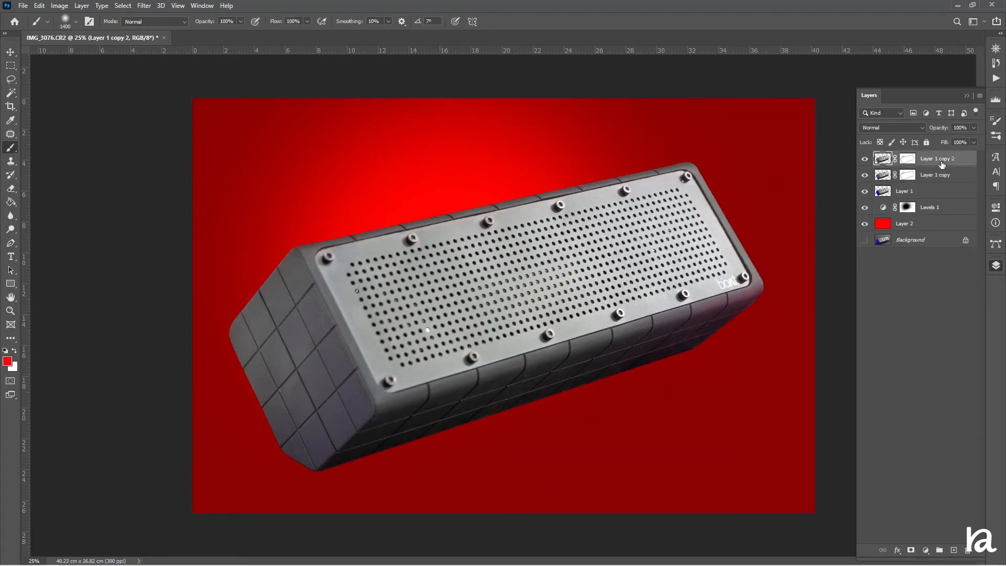
key(ctrl+j)
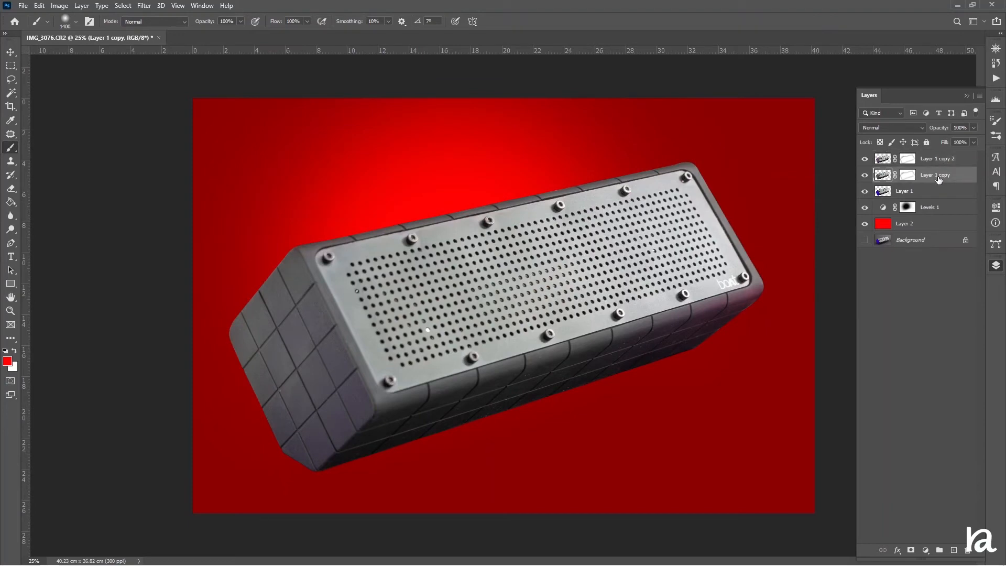
Turn the Layer 1 copy beneath its new duplicate black by setting its Hue/Saturation lightness to -100
key(ctrl+u)
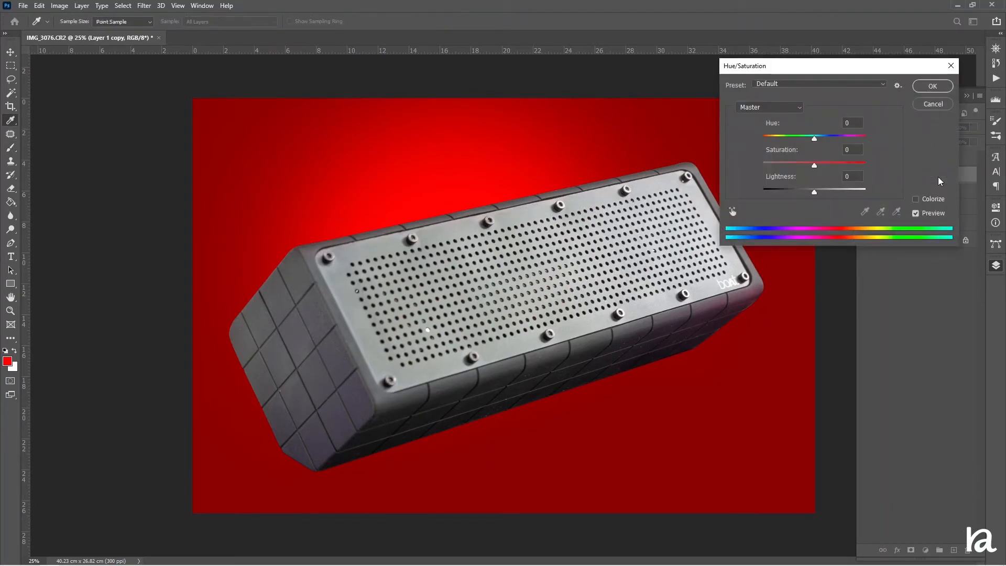
drag(816, 190, 736, 194)
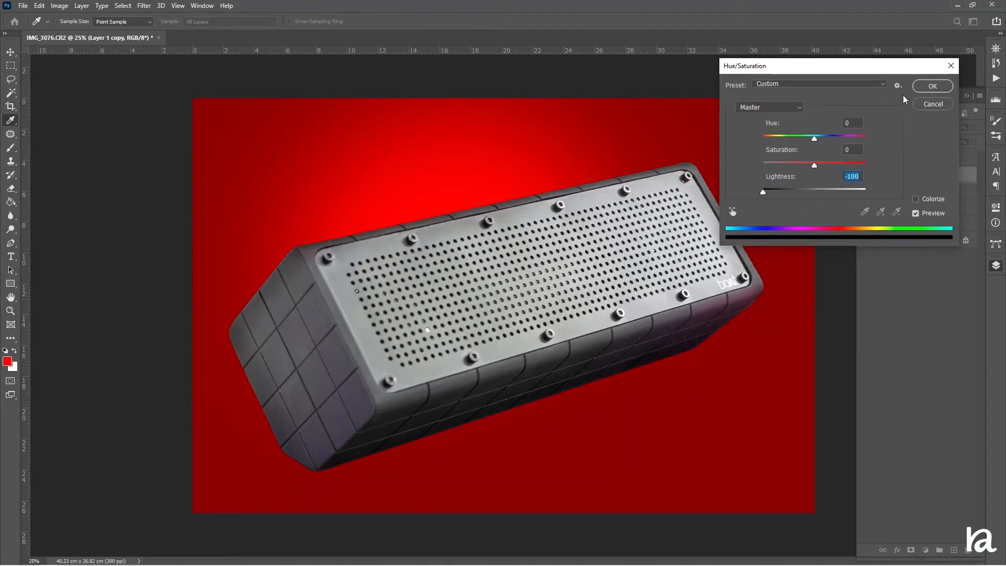
click(931, 87)
key(v)
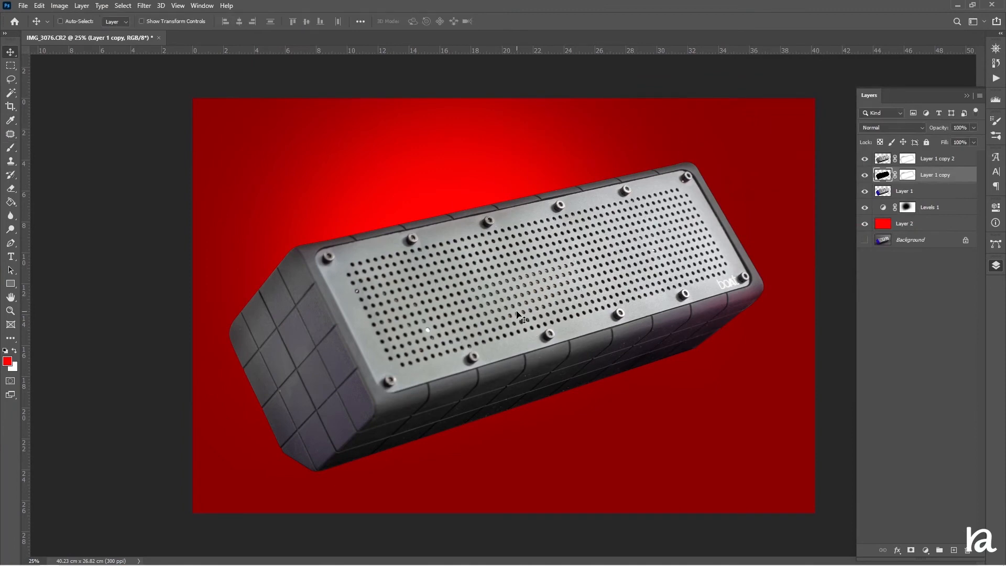
Apply a Gaussian Blur with a 41.5 pixel radius to the blackened Layer 1 copy
click(144, 6)
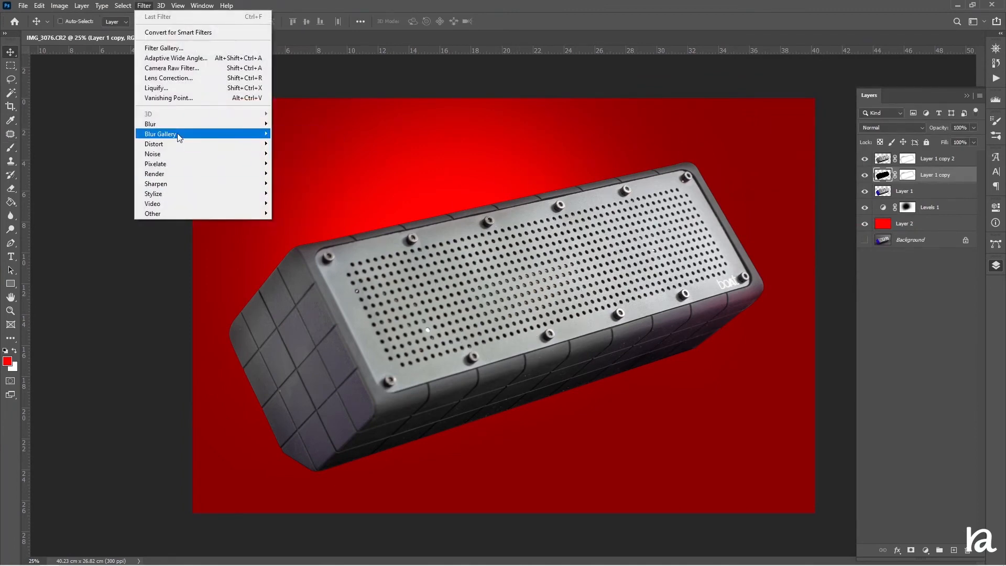
mouse_move(181, 124)
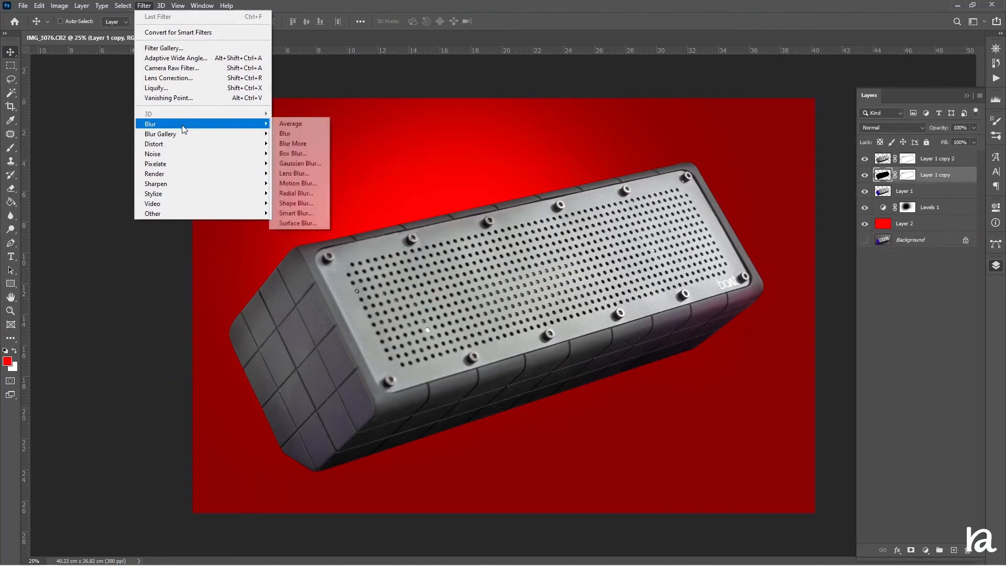
click(313, 164)
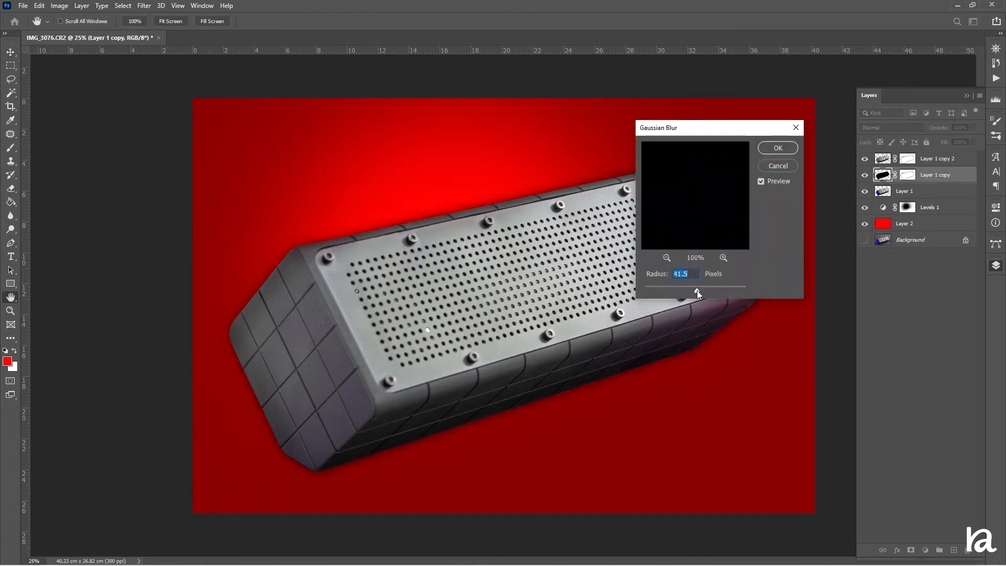
click(766, 152)
key(v)
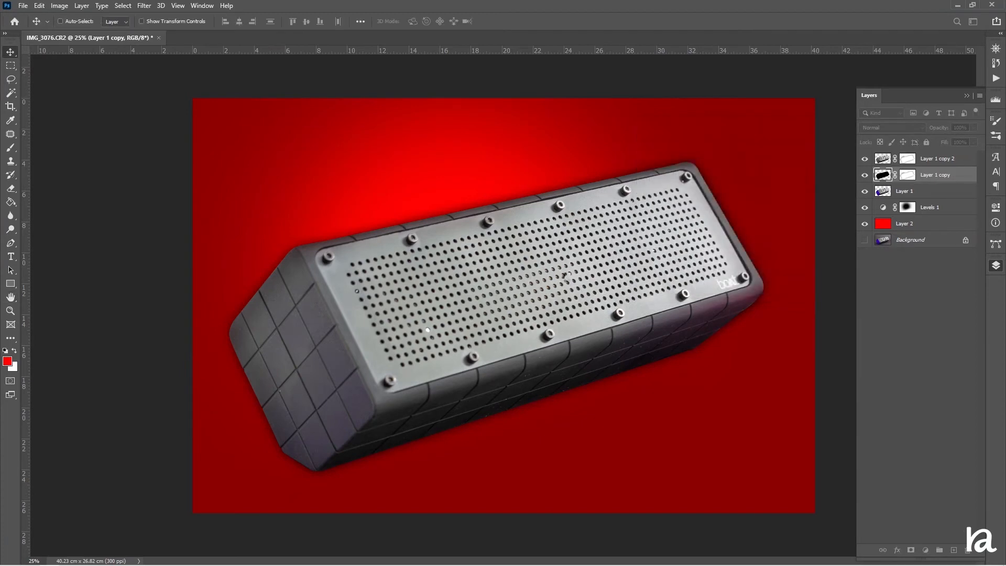
Paint black on the Layer 1 copy mask to hide the shadow along the speaker's top edge, and shift the shadow slightly downward
click(907, 175)
key(d)
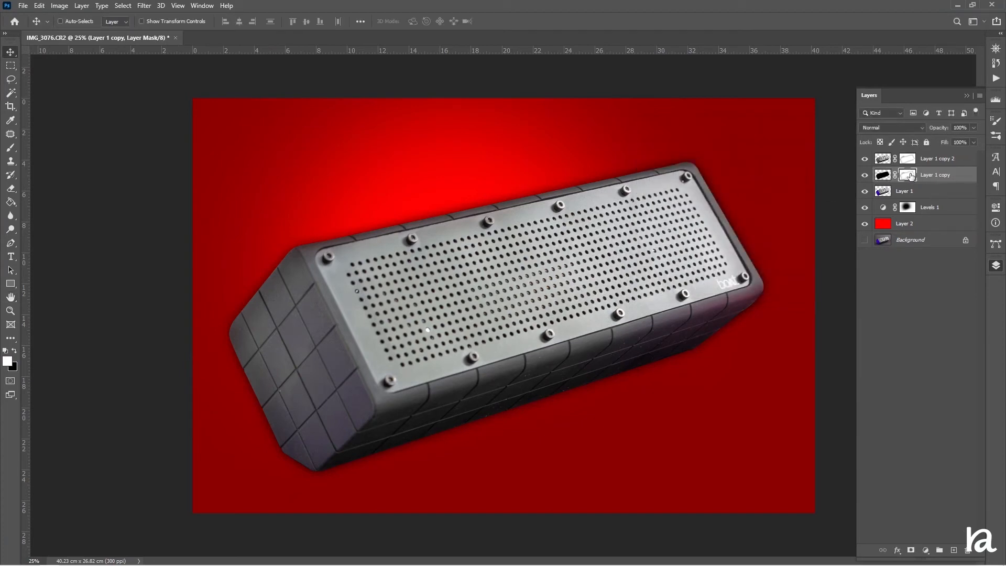
key(b)
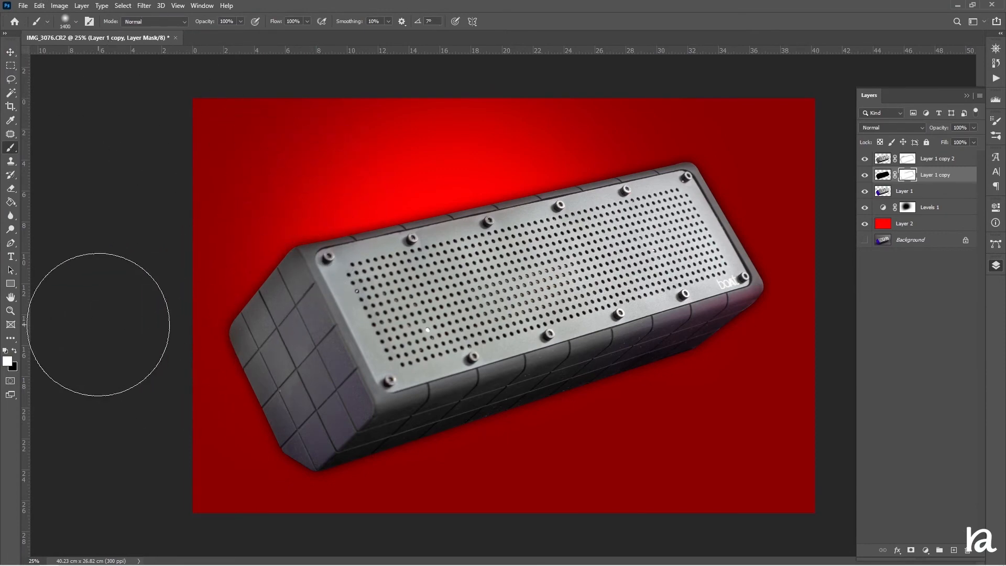
key(x)
drag(100, 325, 758, 203)
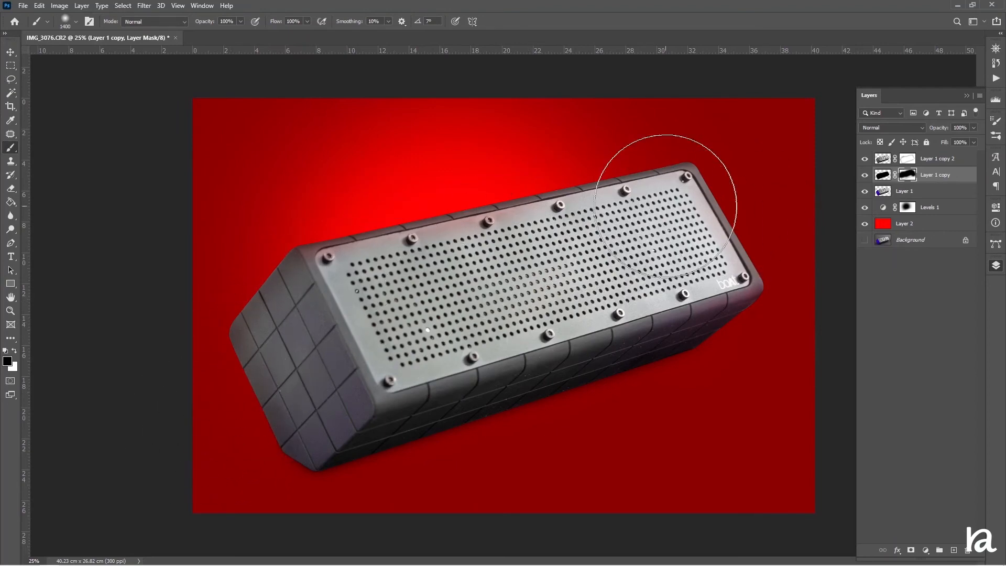
click(11, 54)
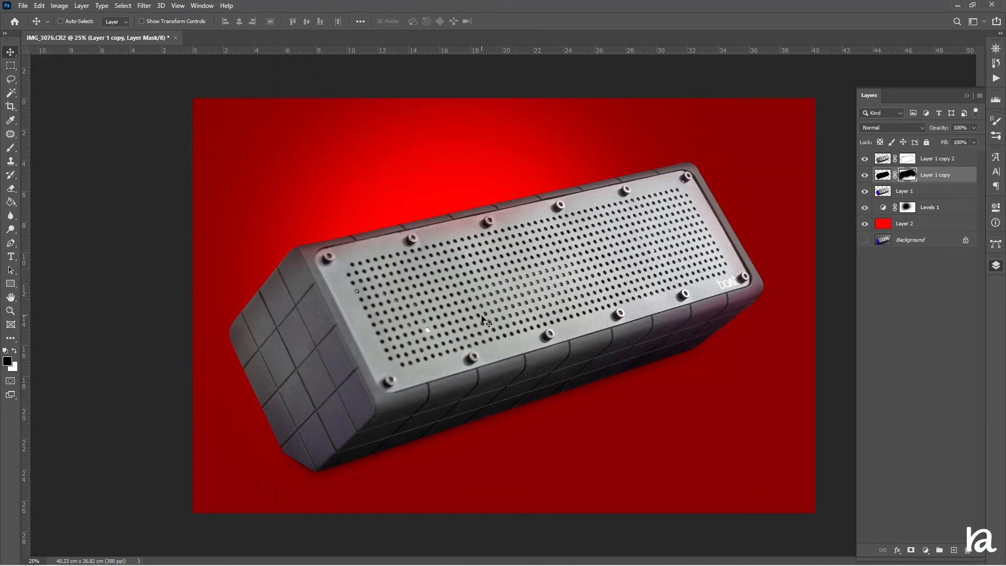
drag(502, 317, 504, 323)
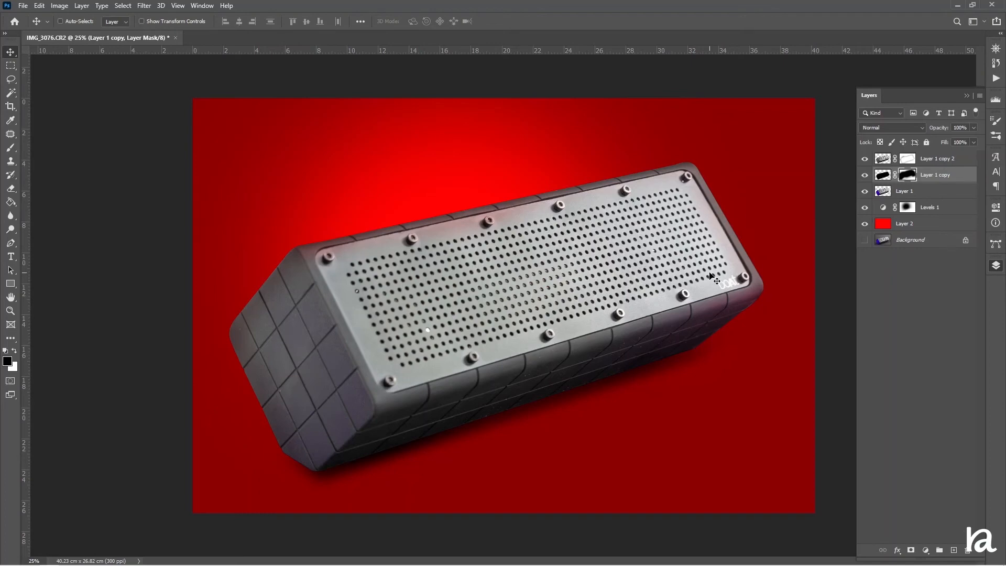
Add a Levels adjustment above Layer 1 copy 2 and lower its white output level to about 170
click(936, 161)
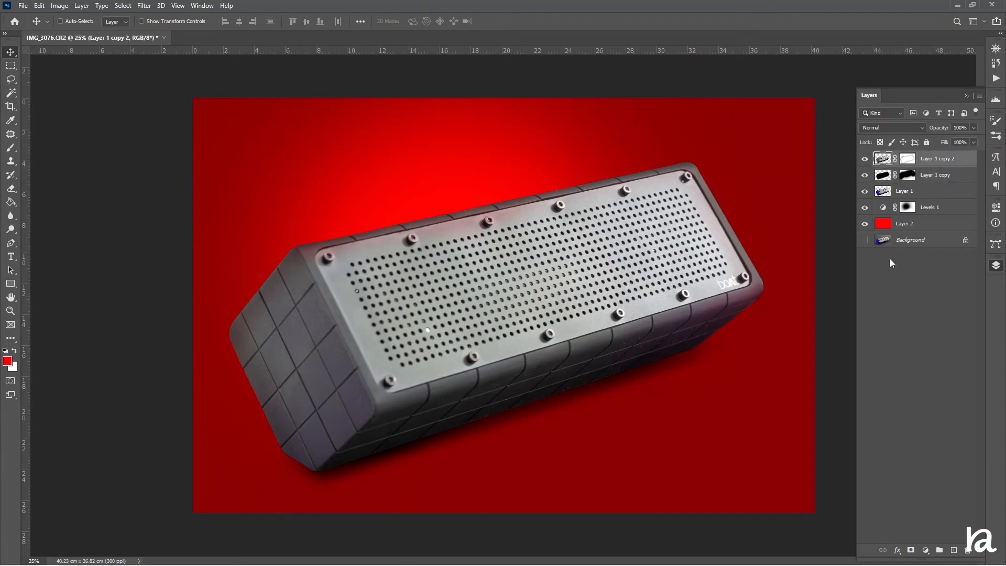
click(925, 550)
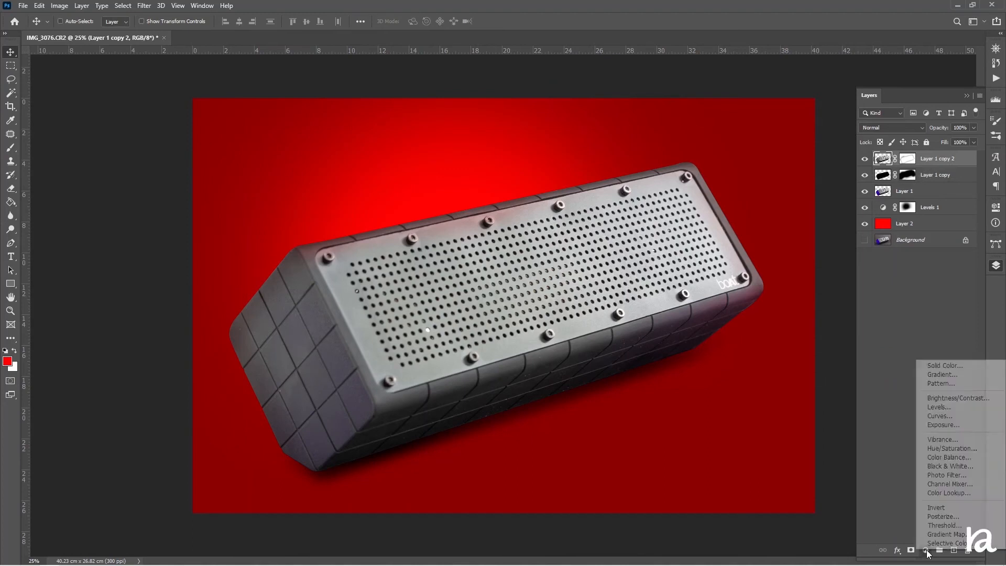
click(948, 407)
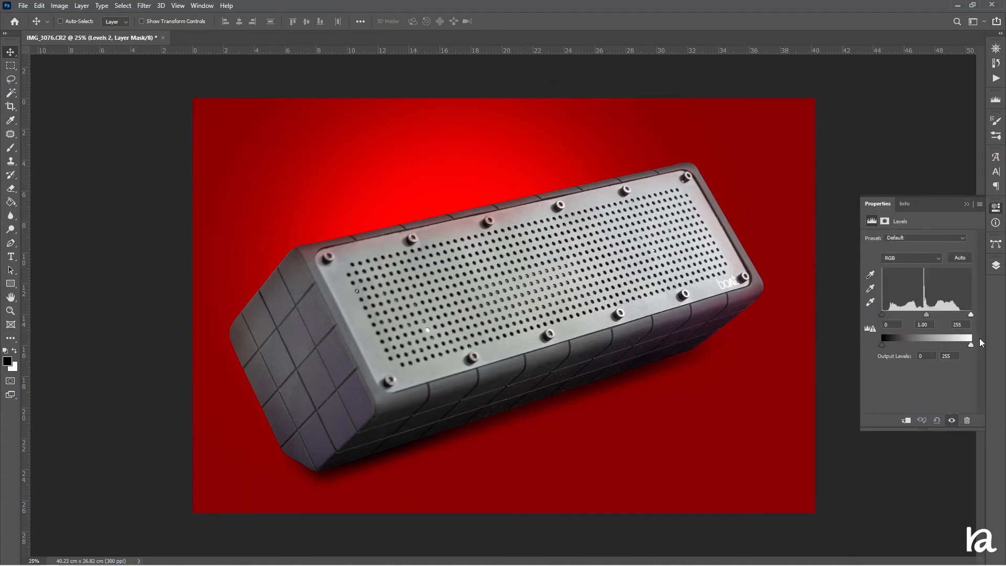
drag(971, 345, 944, 357)
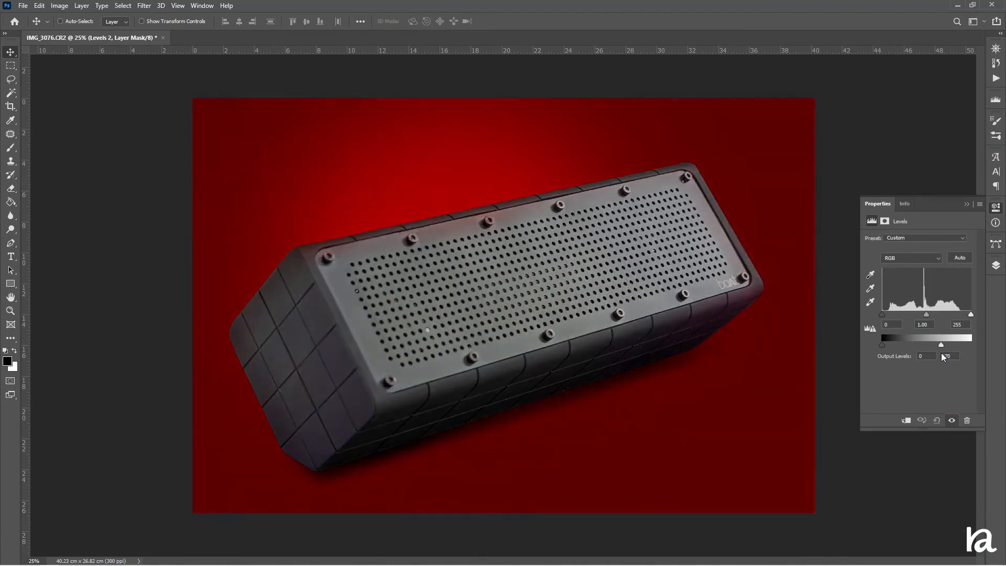
Clip the new Levels adjustment to Layer 1 copy 2 so it darkens only the speaker
click(996, 265)
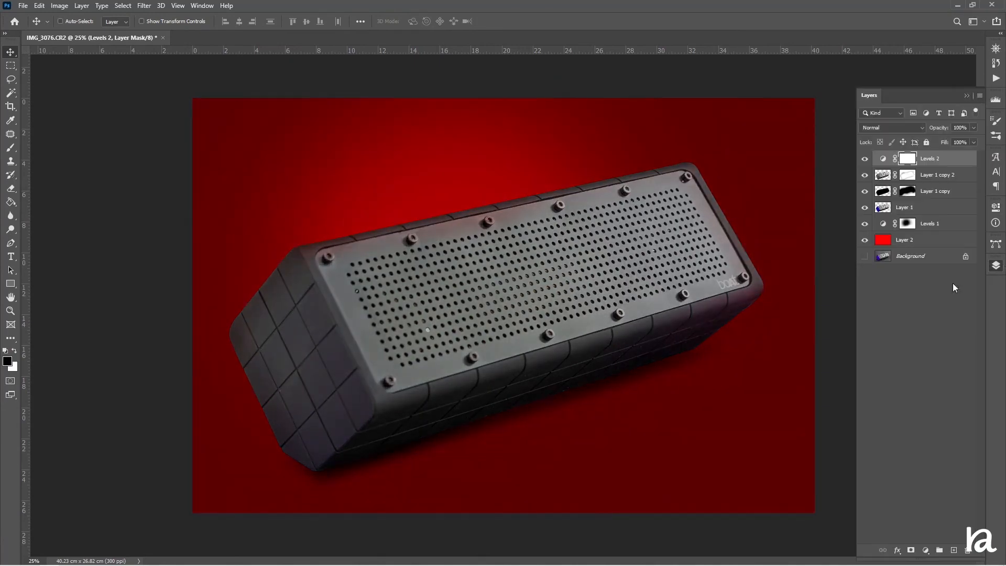
right_click(946, 164)
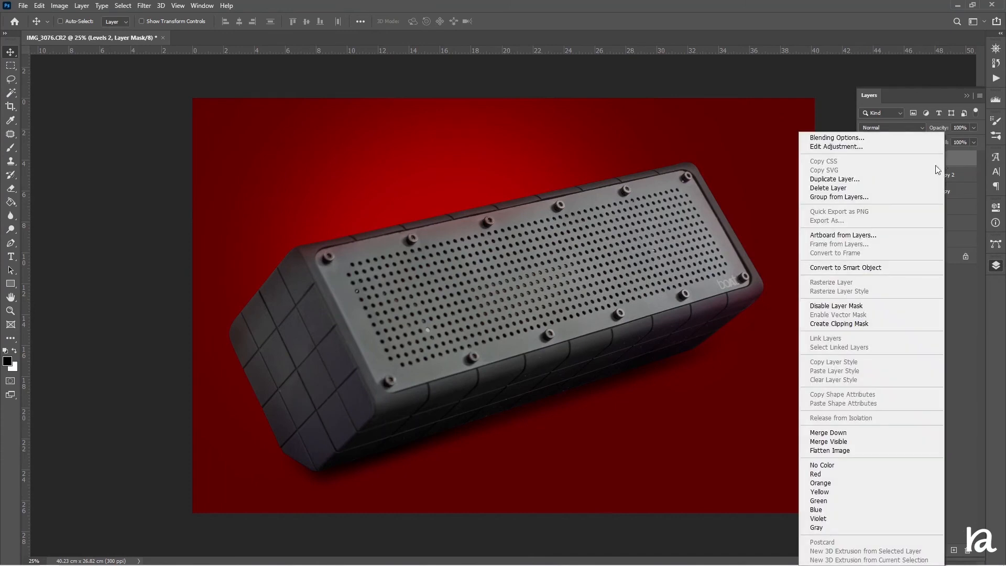
click(862, 324)
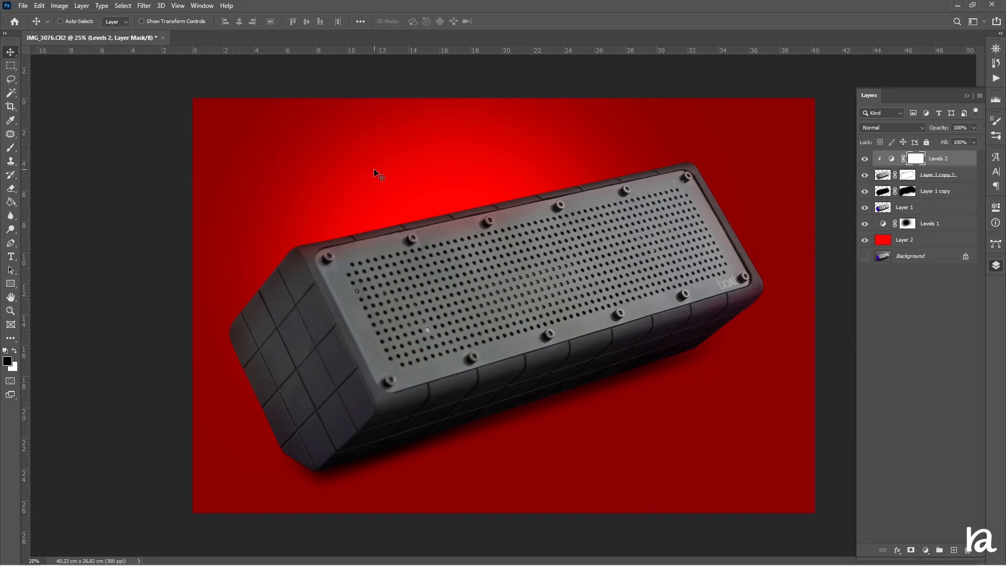
Dab black on the Levels 2 mask with a 2700 px brush to restore brightness on the speaker's centre and upper corners
click(11, 147)
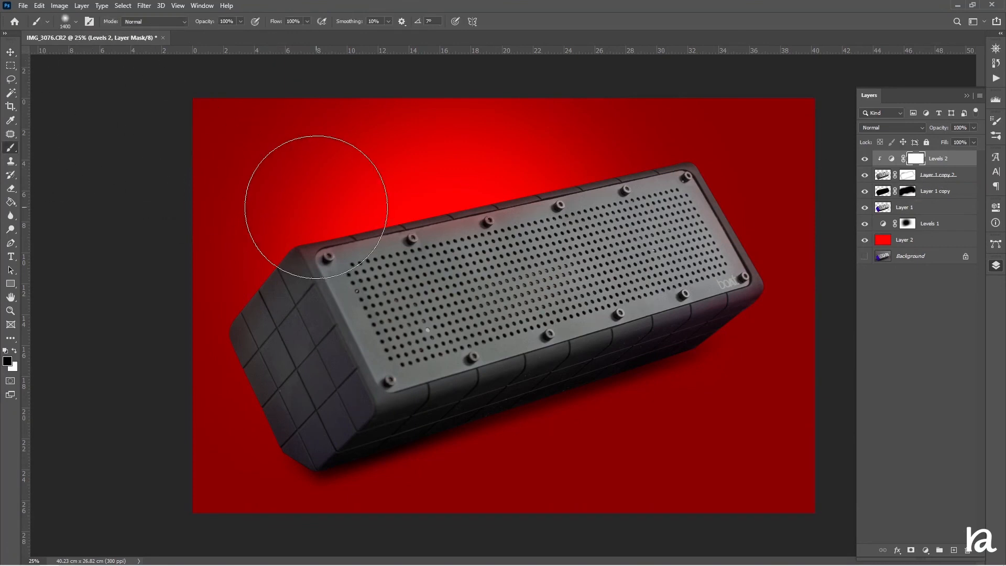
key(bracketright)
key(bracketright)
key(bracketright)
key(bracketright)
key(bracketright)
key(bracketright)
key(bracketright)
key(bracketright)
key(bracketright)
key(bracketright)
key(bracketright)
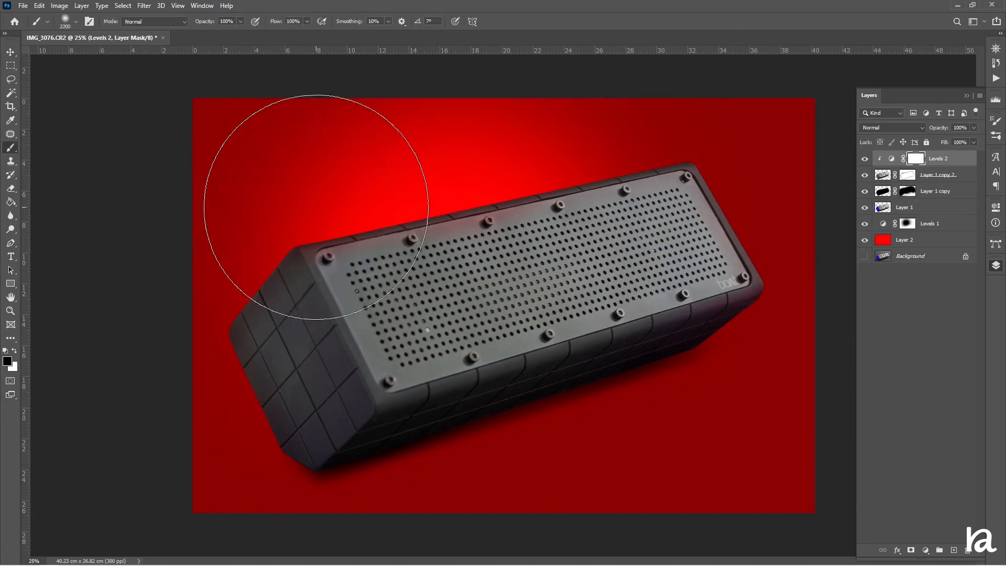
key(bracketright)
key(bracketright)
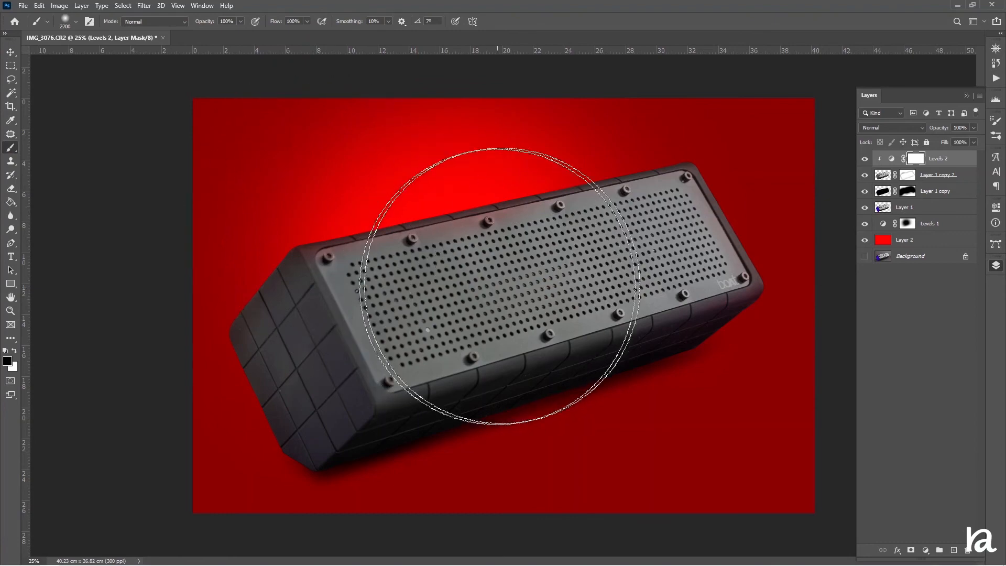
click(527, 263)
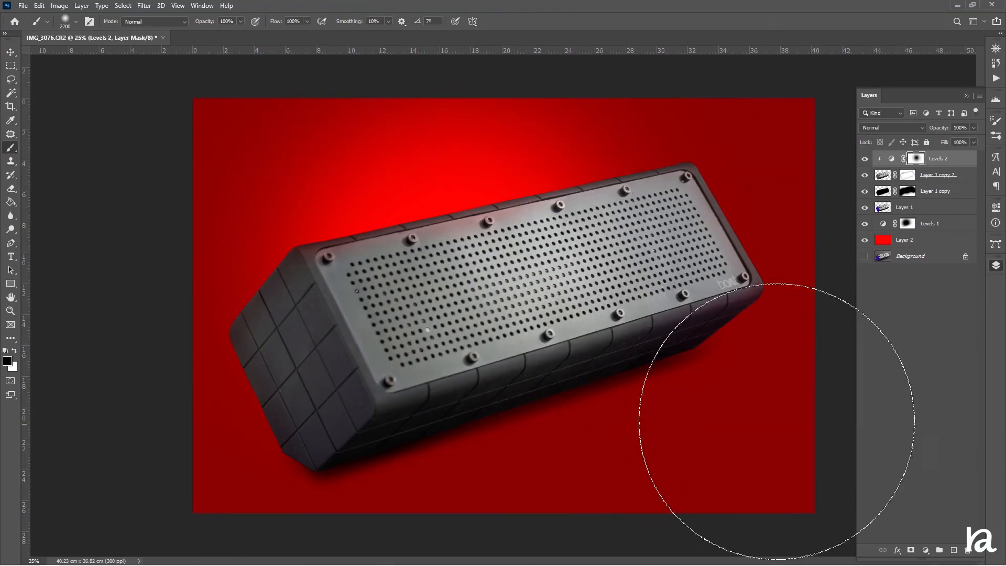
click(699, 231)
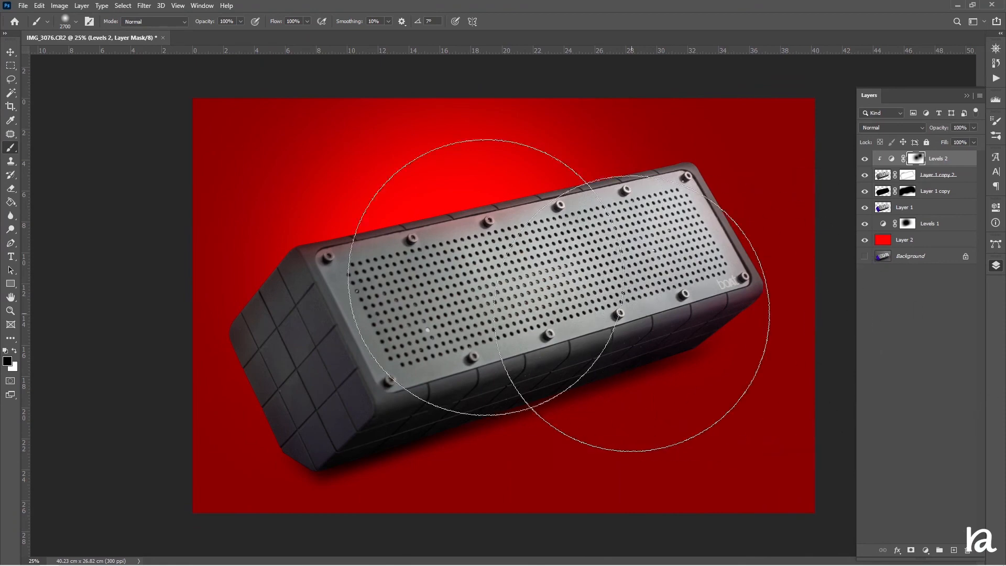
click(308, 212)
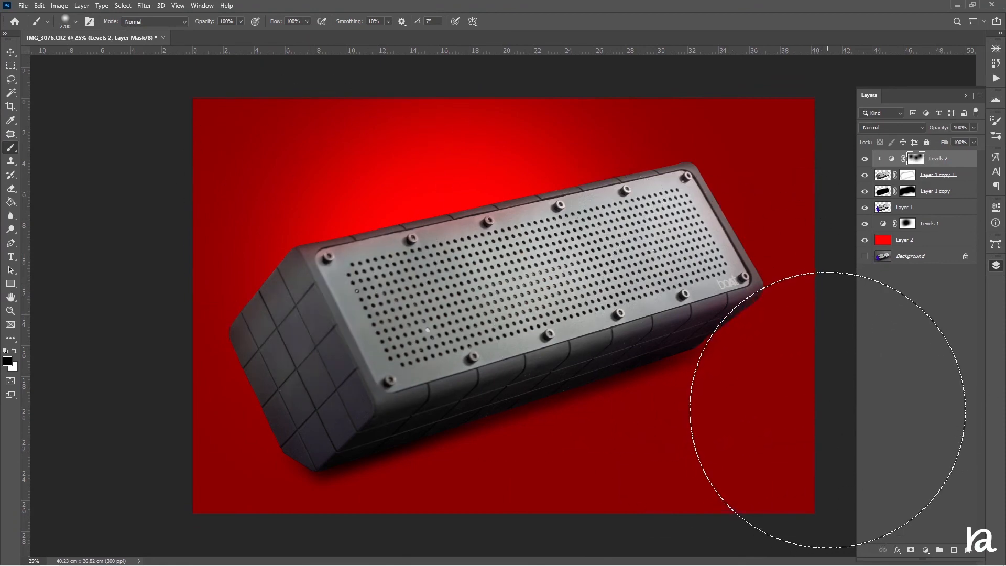